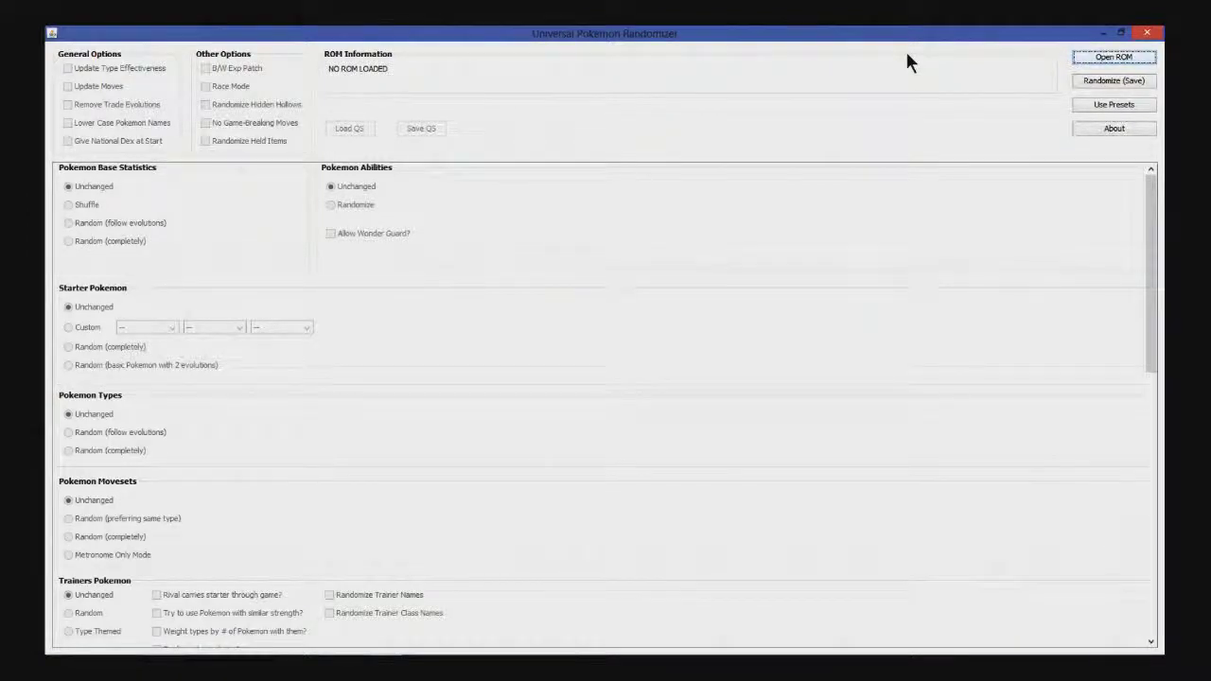
# Step: Open the ROM file "1695 - Pokemon Fire Red Version (E).gba" from the ROMS+Emulators folder
pyautogui.click(1105, 59)
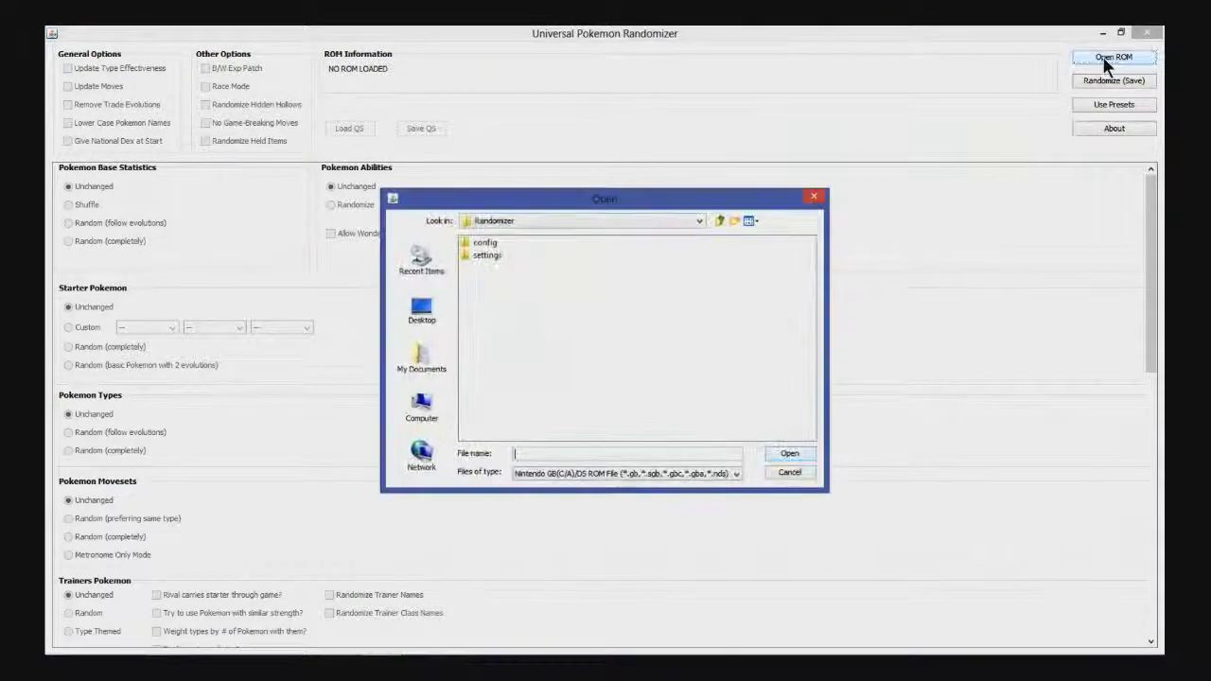
pyautogui.click(719, 222)
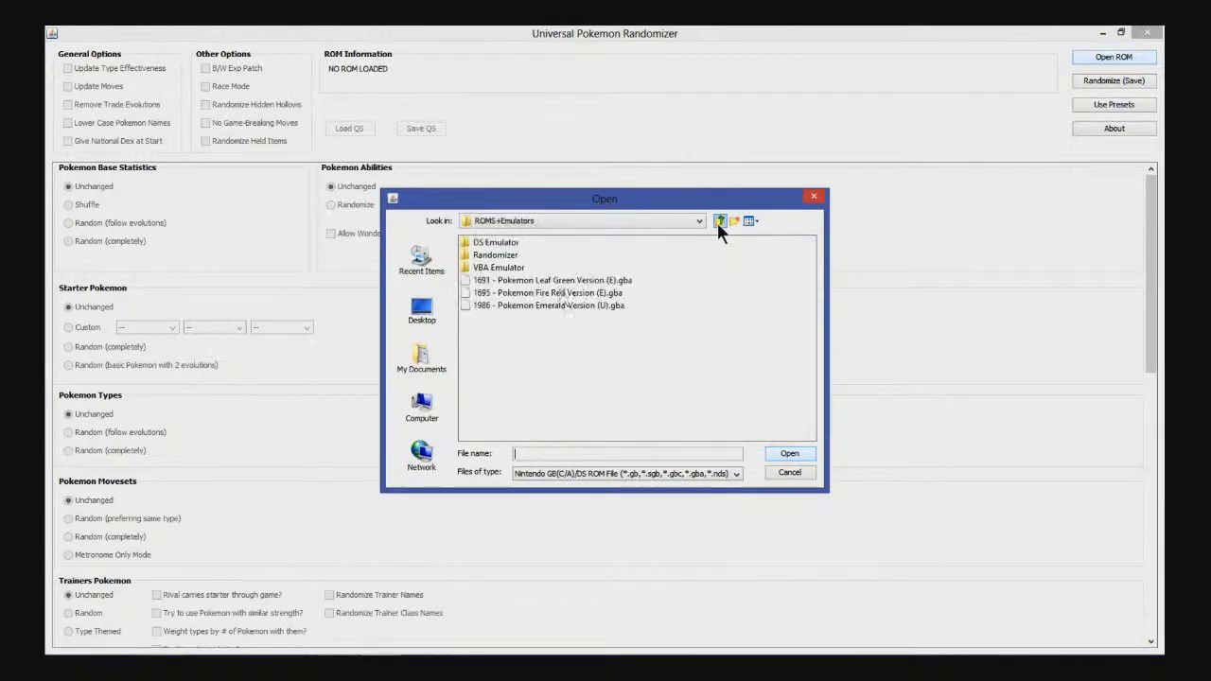
pyautogui.doubleClick(554, 294)
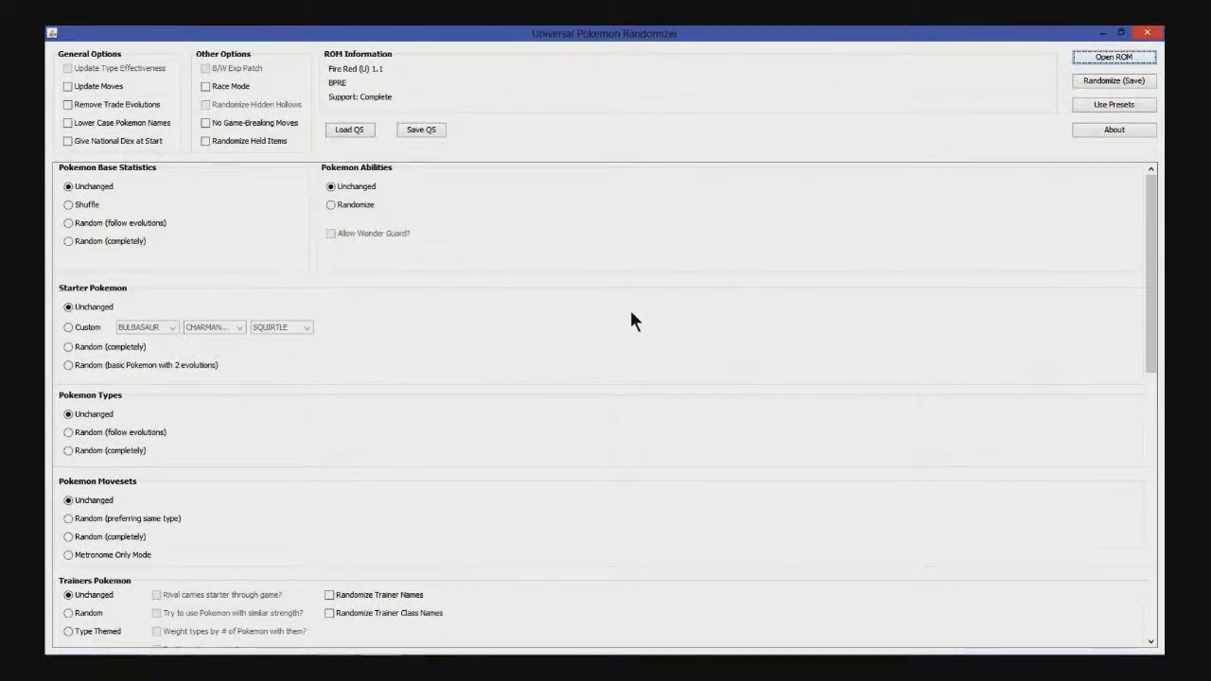
# Step: Enable the general options Update Moves, Remove Trade Evolutions and Give National Dex at Start
pyautogui.moveTo(89, 74)
pyautogui.click(103, 85)
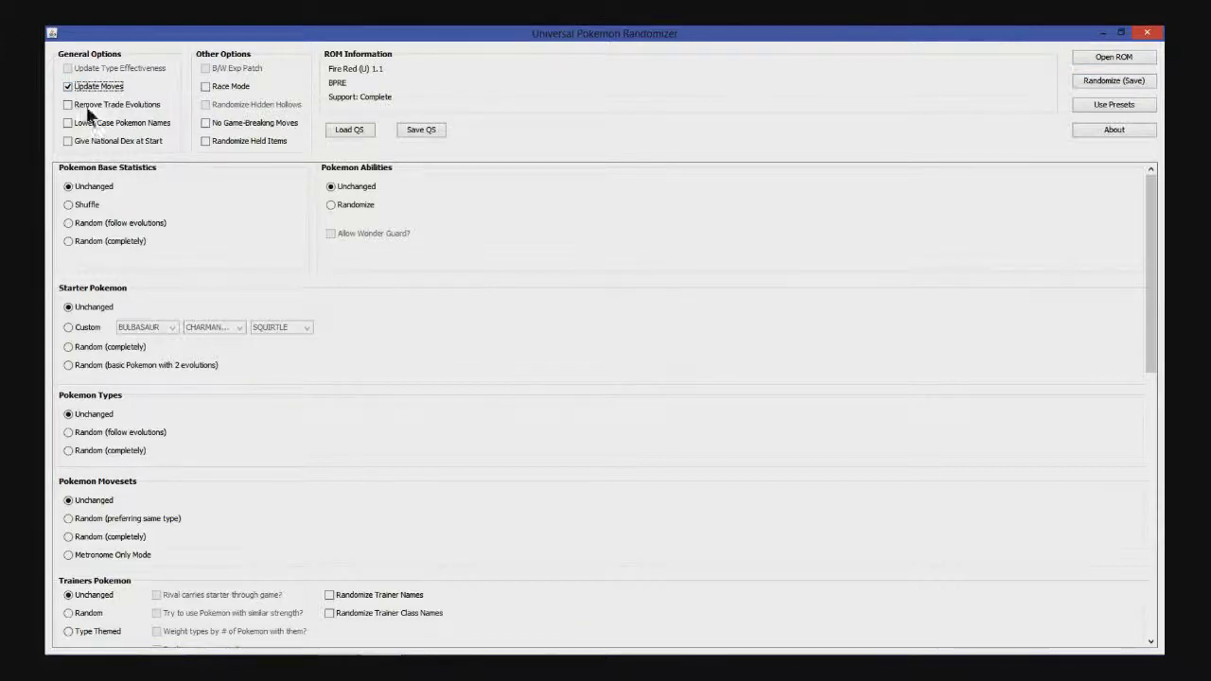
pyautogui.moveTo(74, 102)
pyautogui.moveTo(136, 111)
pyautogui.click(70, 103)
pyautogui.moveTo(68, 143)
pyautogui.click(68, 141)
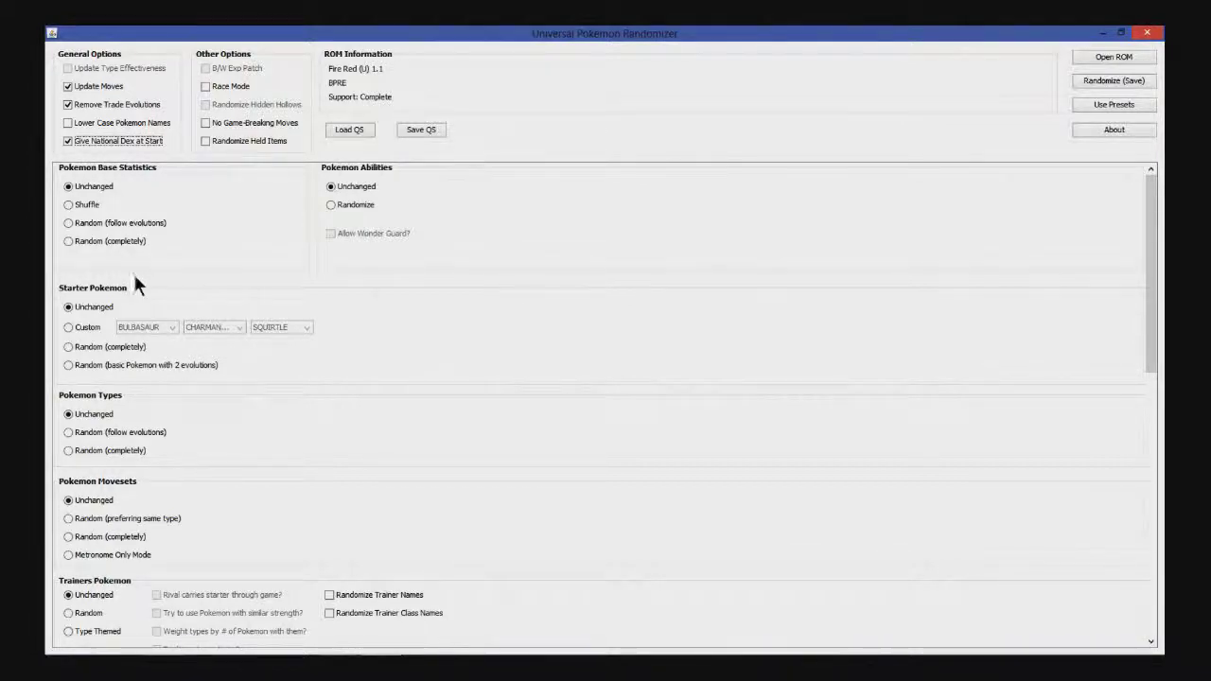
# Step: Set the starter Pokemon to Random (basic Pokemon with 2 evolutions) and the Pokemon movesets to Random (preferring same type)
pyautogui.click(68, 365)
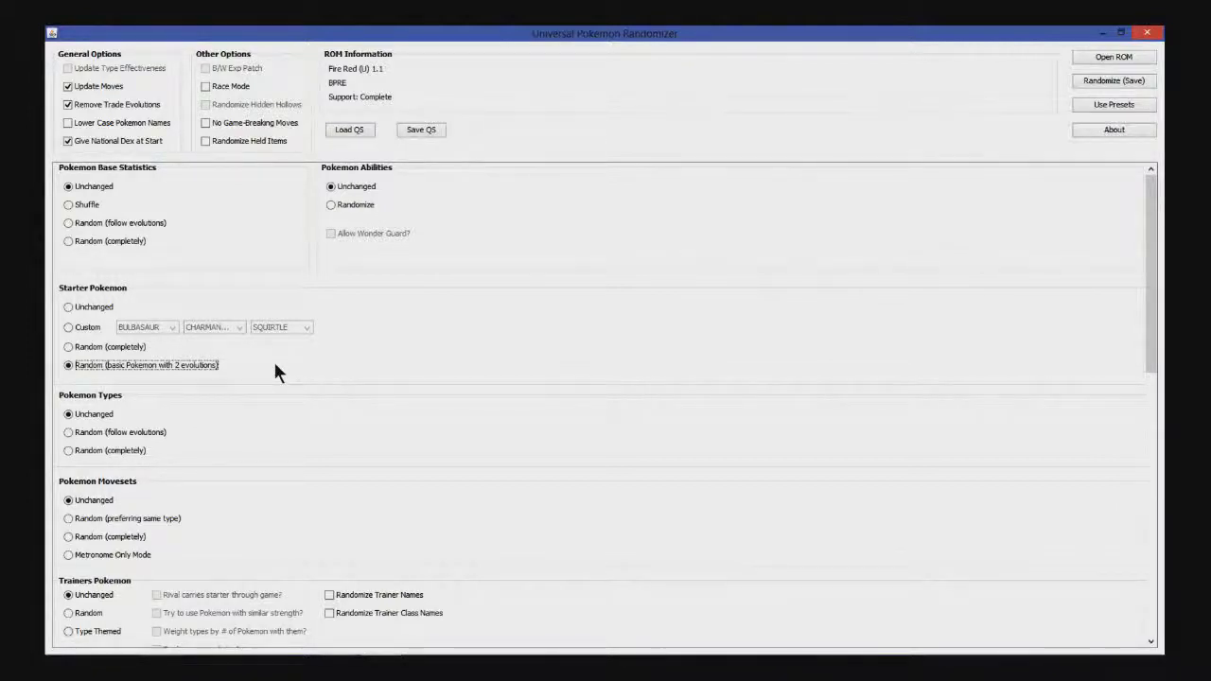
pyautogui.scroll(-1, 148, 405)
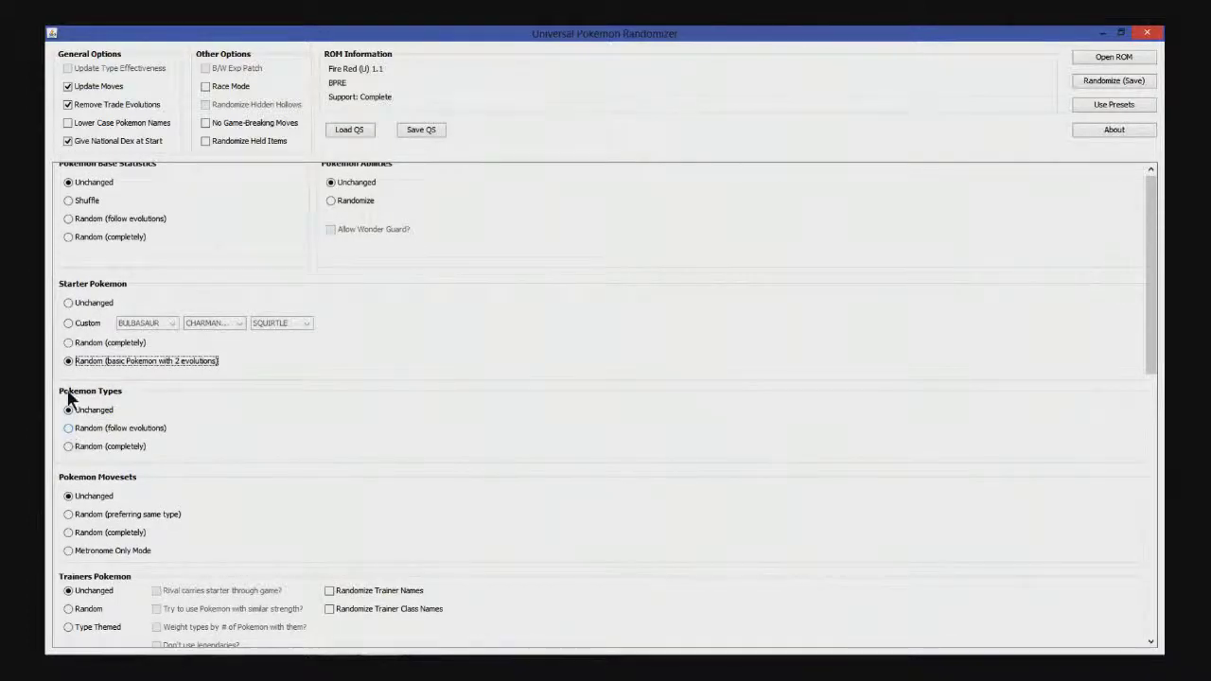
pyautogui.scroll(-2, 863, 415)
pyautogui.scroll(-4, 842, 430)
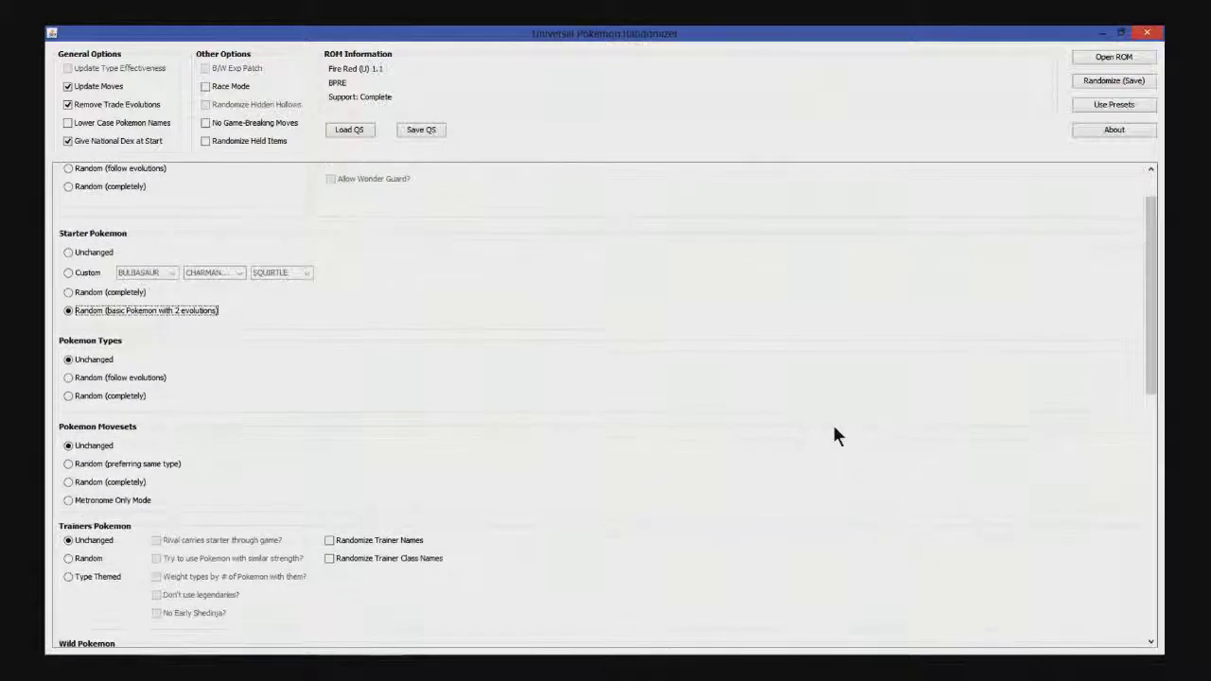
pyautogui.moveTo(1152, 261); pyautogui.dragTo(1111, 329)
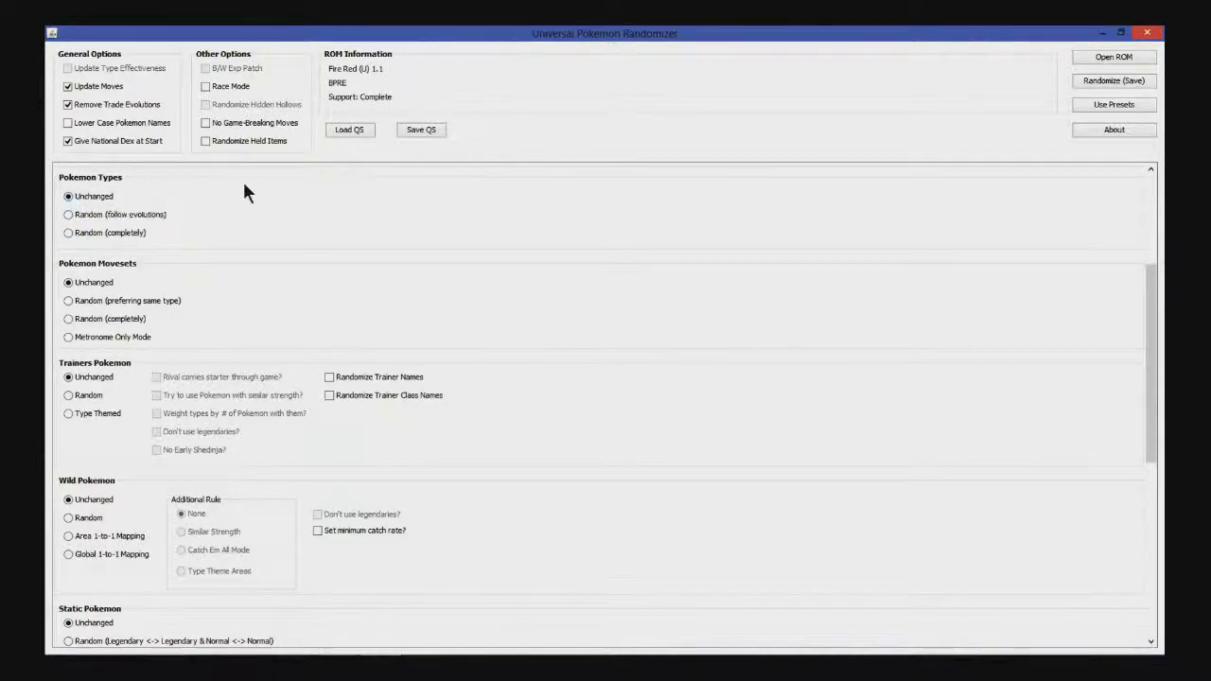
pyautogui.moveTo(113, 218)
pyautogui.moveTo(1146, 315); pyautogui.dragTo(1151, 354)
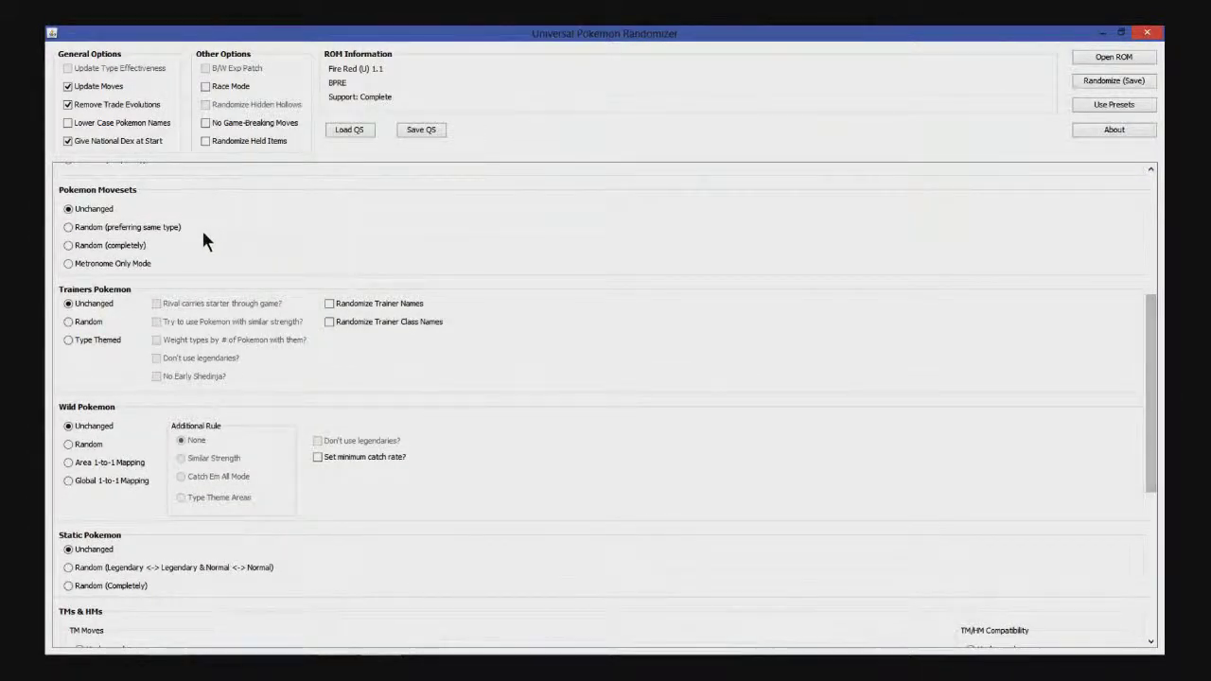
pyautogui.click(71, 228)
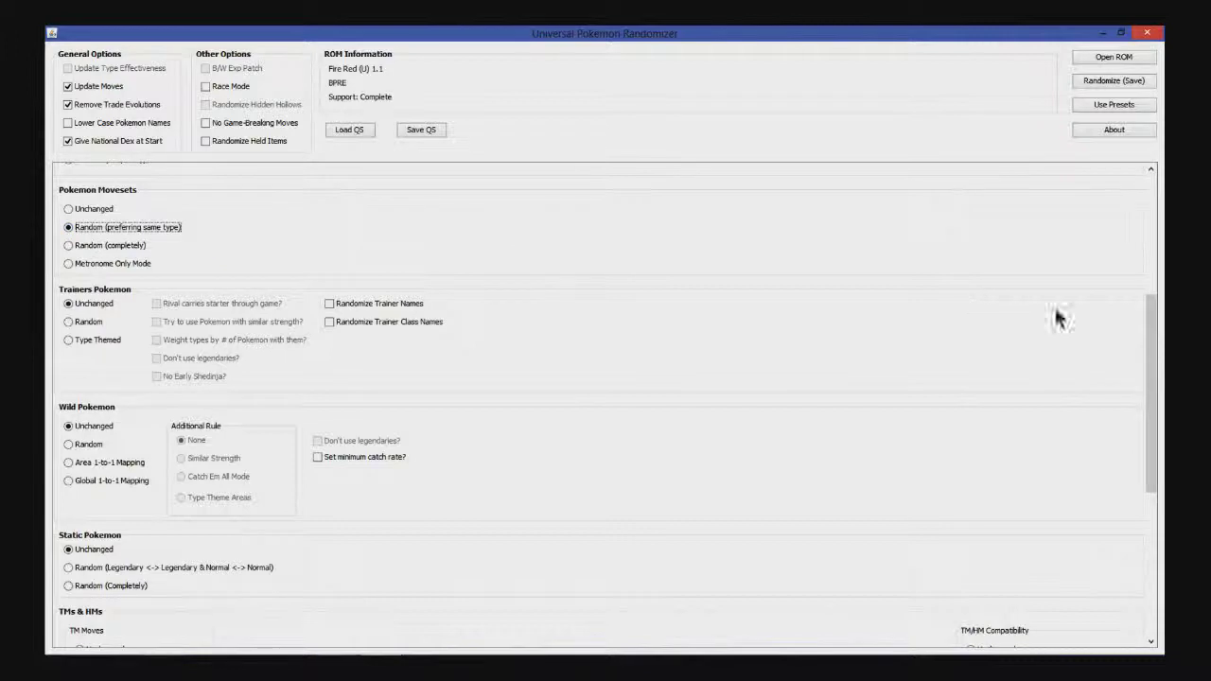
# Step: Make trainers' Pokemon Type Themed, with the rival carrying the starter, similar-strength Pokemon, no legendaries and no early Shedinja
pyautogui.moveTo(1153, 326); pyautogui.dragTo(1143, 370)
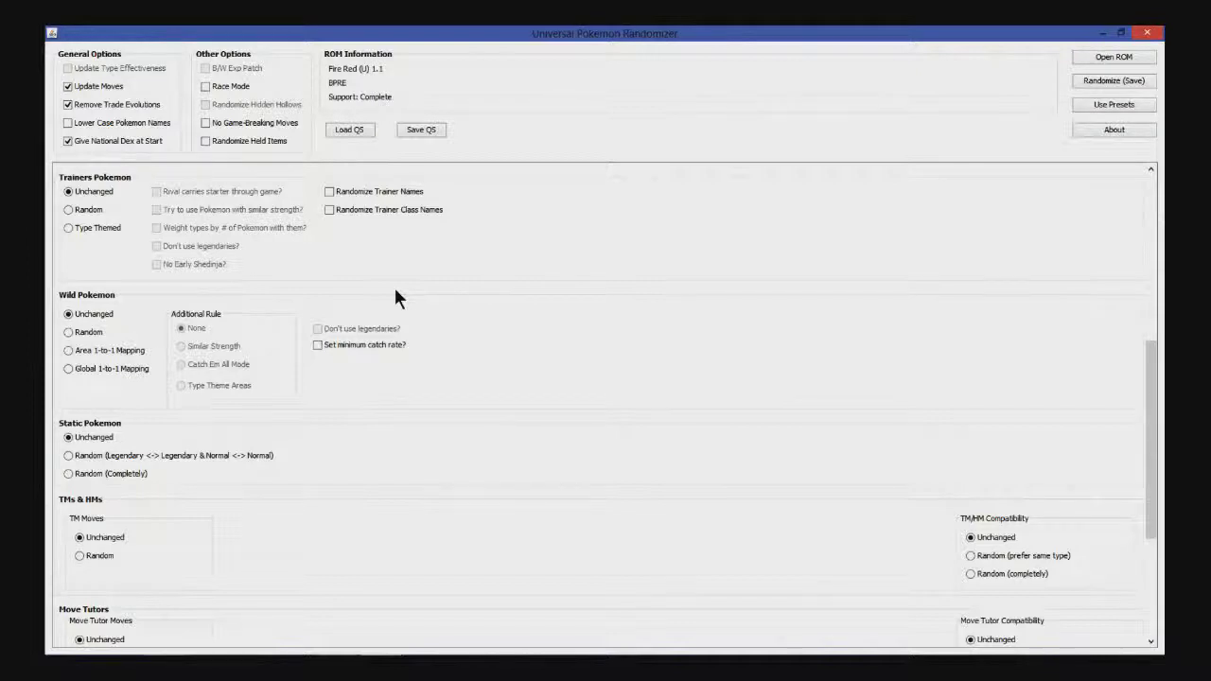
pyautogui.click(66, 224)
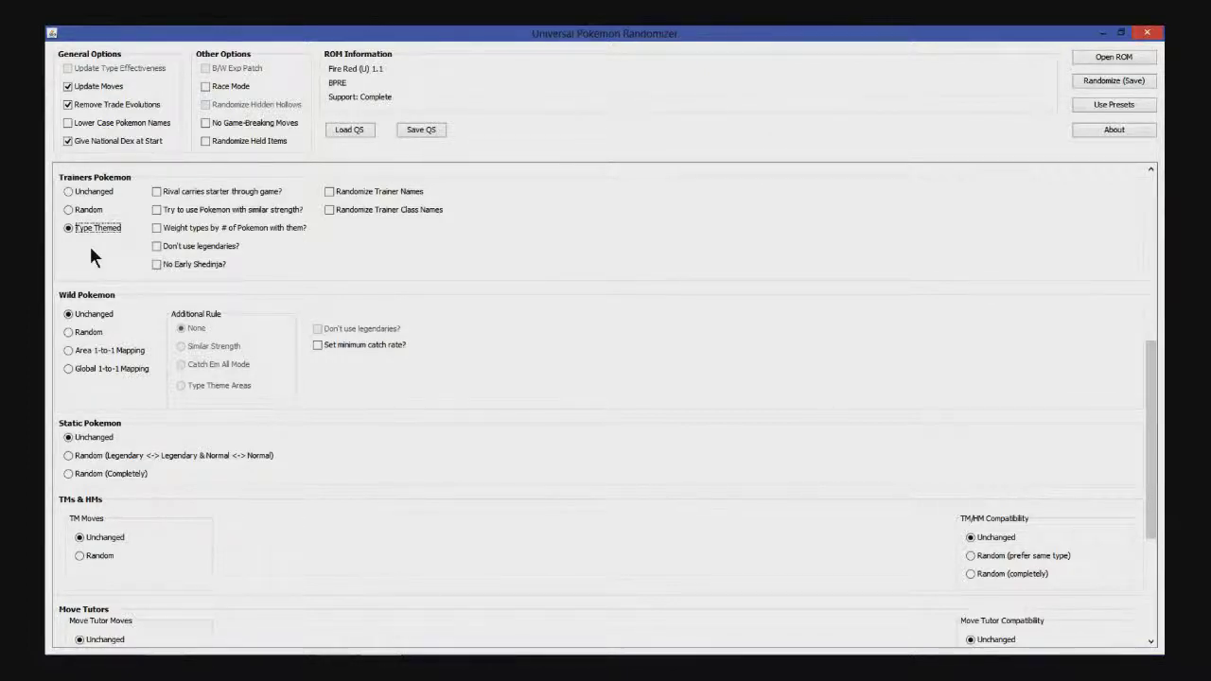
pyautogui.click(156, 190)
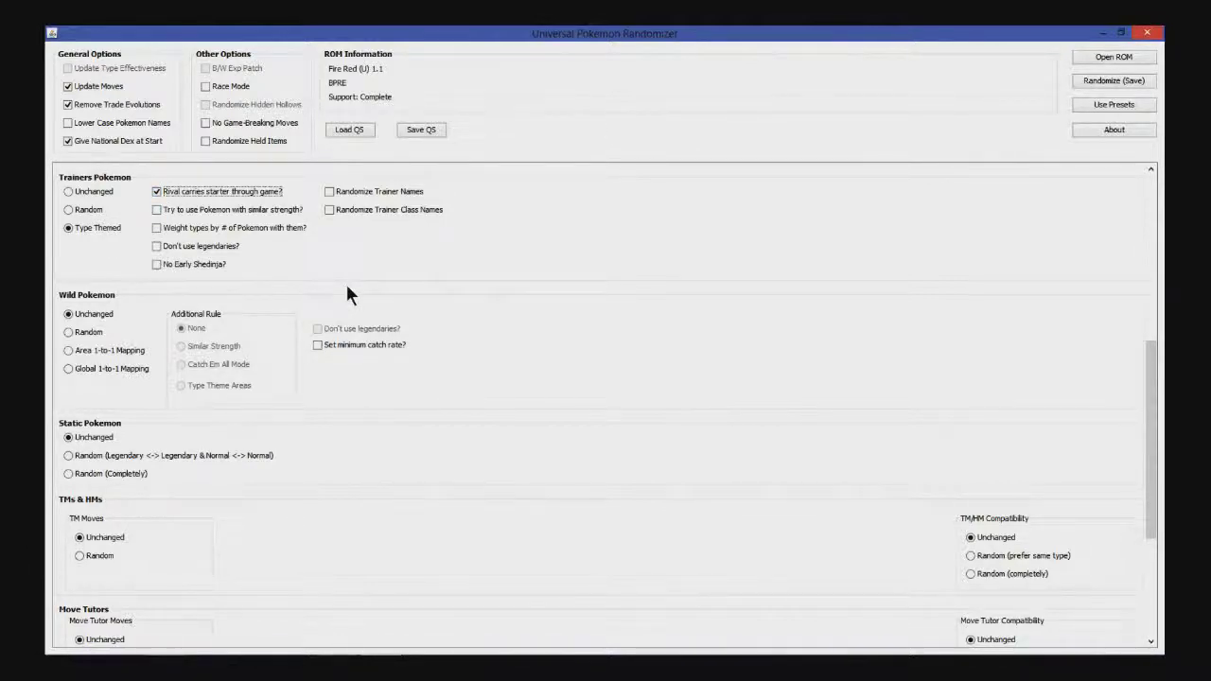
pyautogui.click(163, 210)
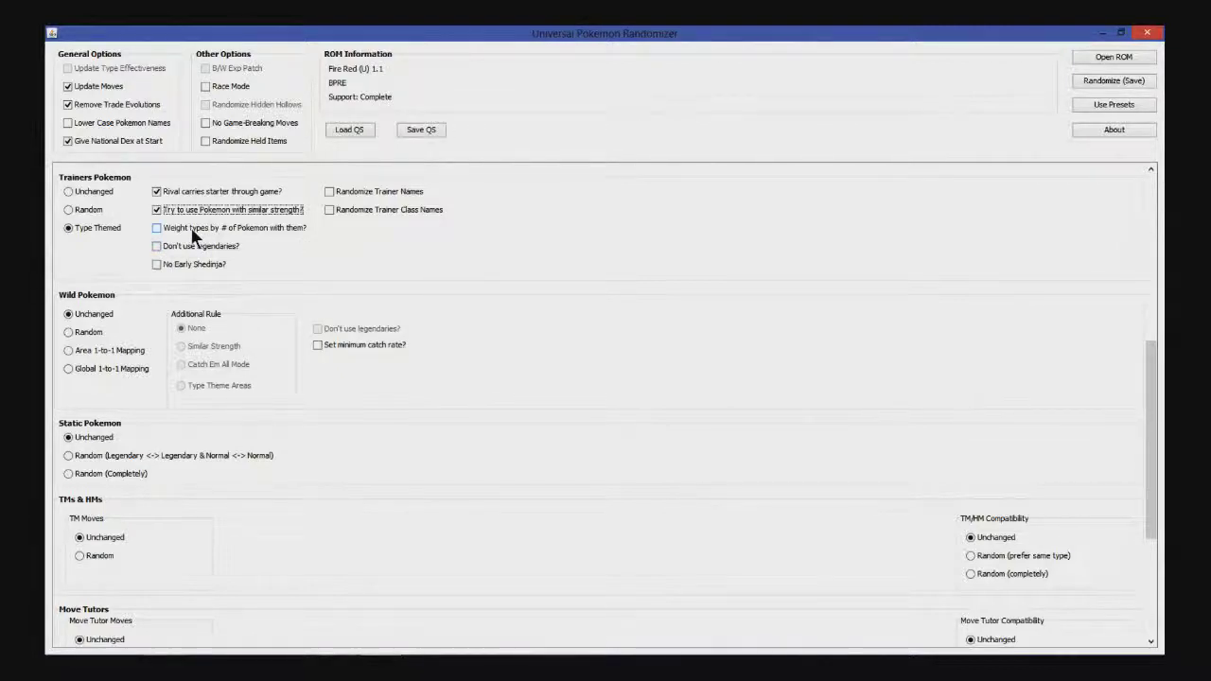
pyautogui.moveTo(192, 235)
pyautogui.click(237, 245)
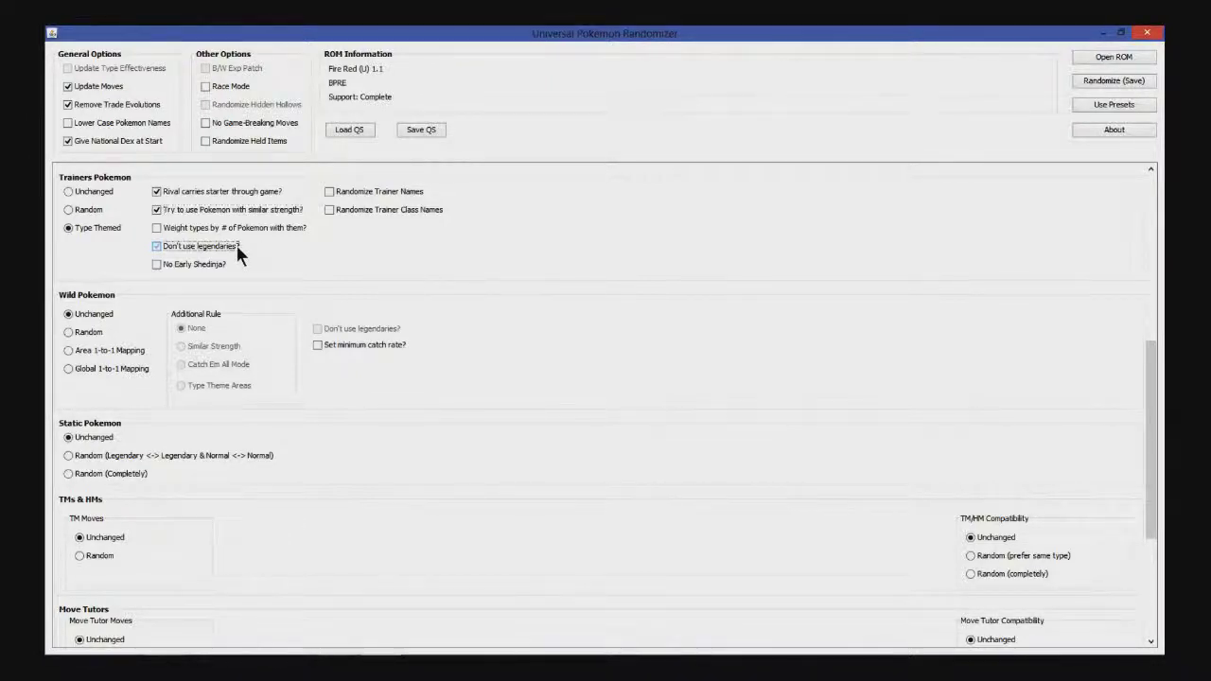
pyautogui.moveTo(198, 269)
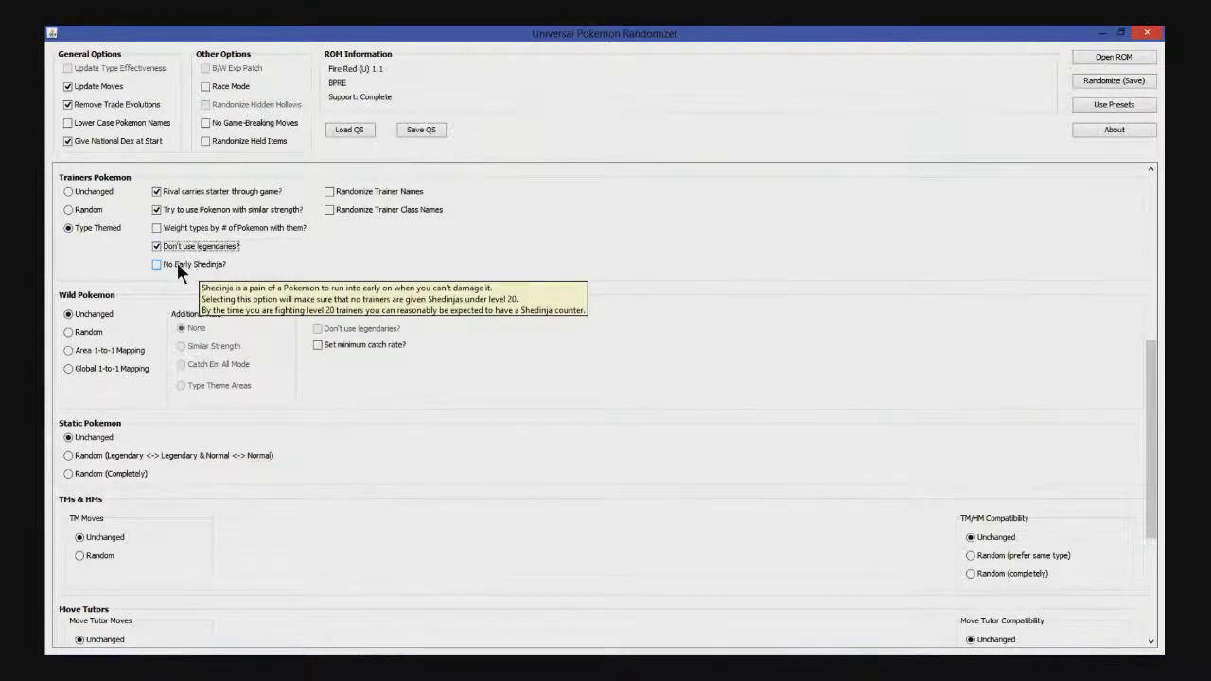
pyautogui.click(177, 263)
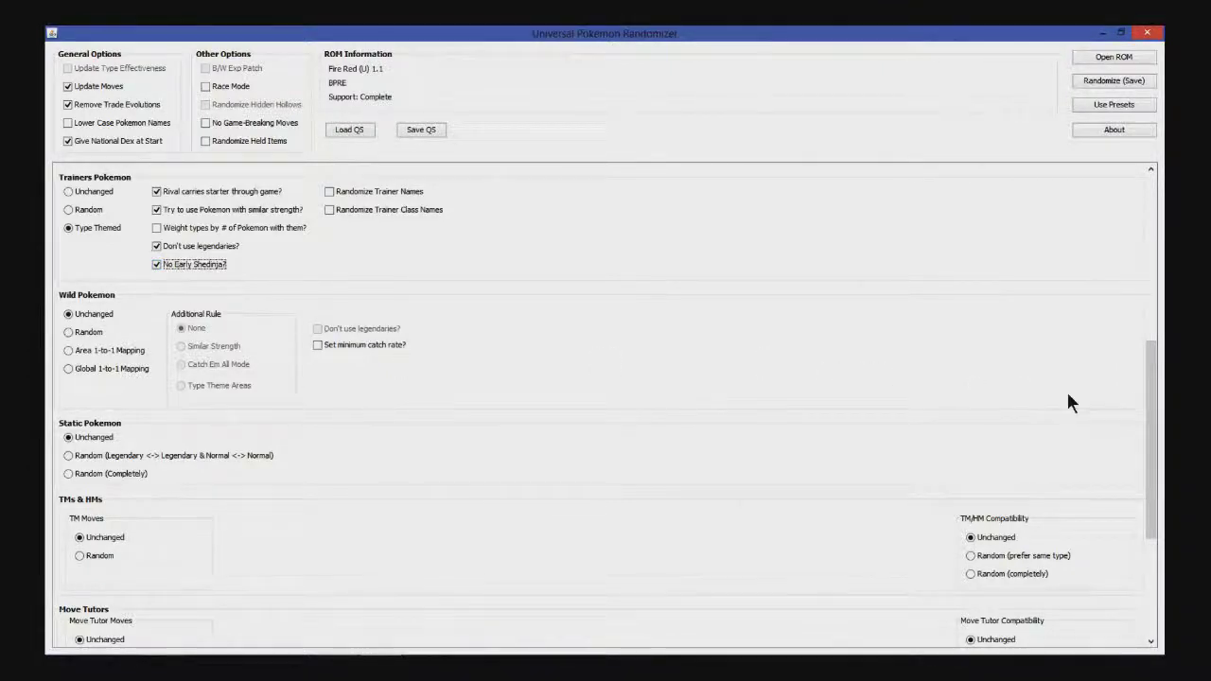
# Step: Set wild Pokemon to Random and enable the minimum catch rate option
pyautogui.moveTo(1146, 393); pyautogui.dragTo(1152, 213)
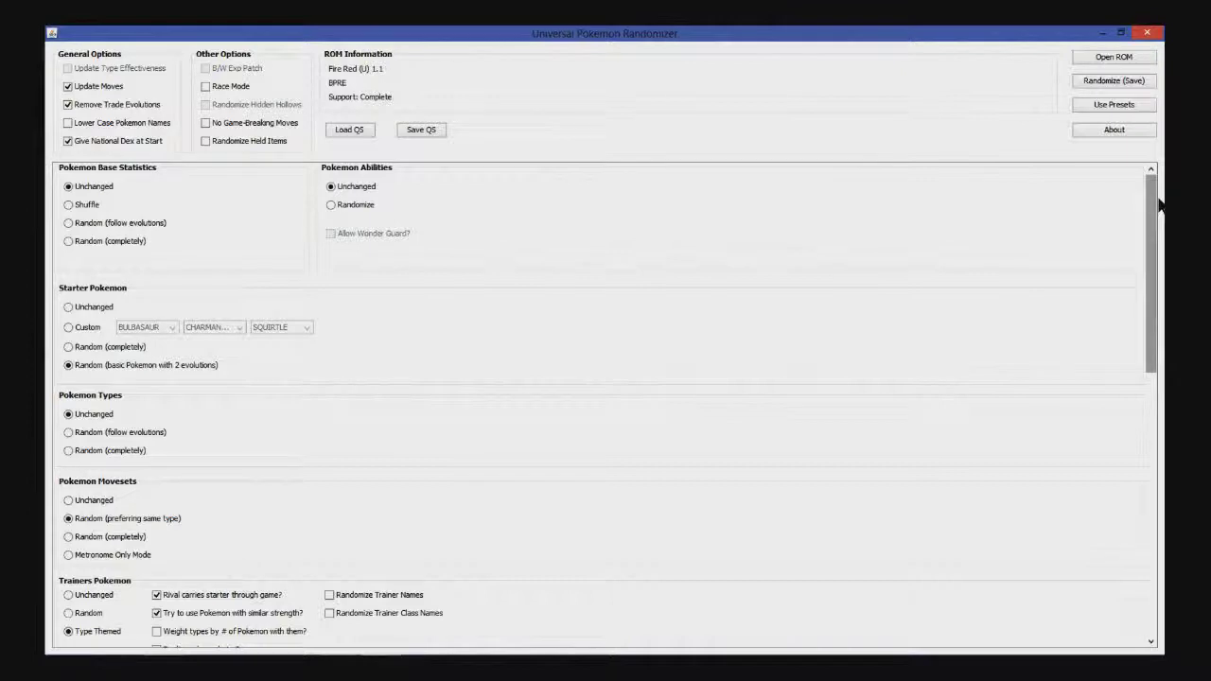
pyautogui.moveTo(1151, 198); pyautogui.dragTo(1143, 431)
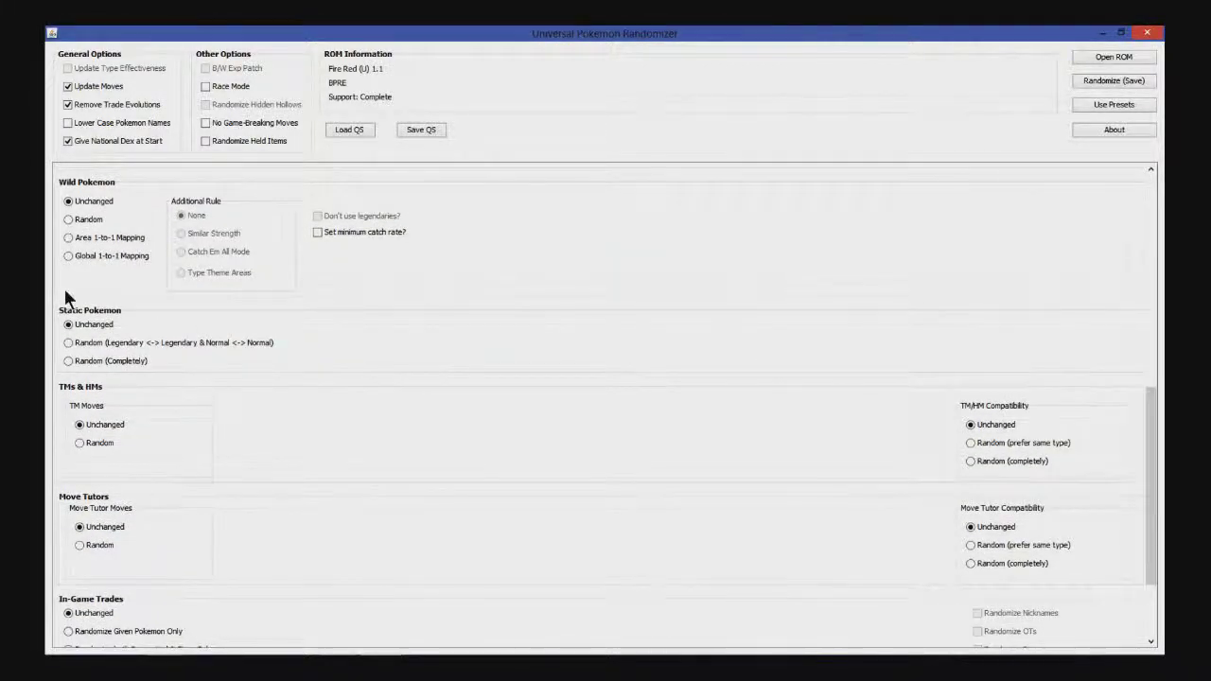
pyautogui.click(69, 219)
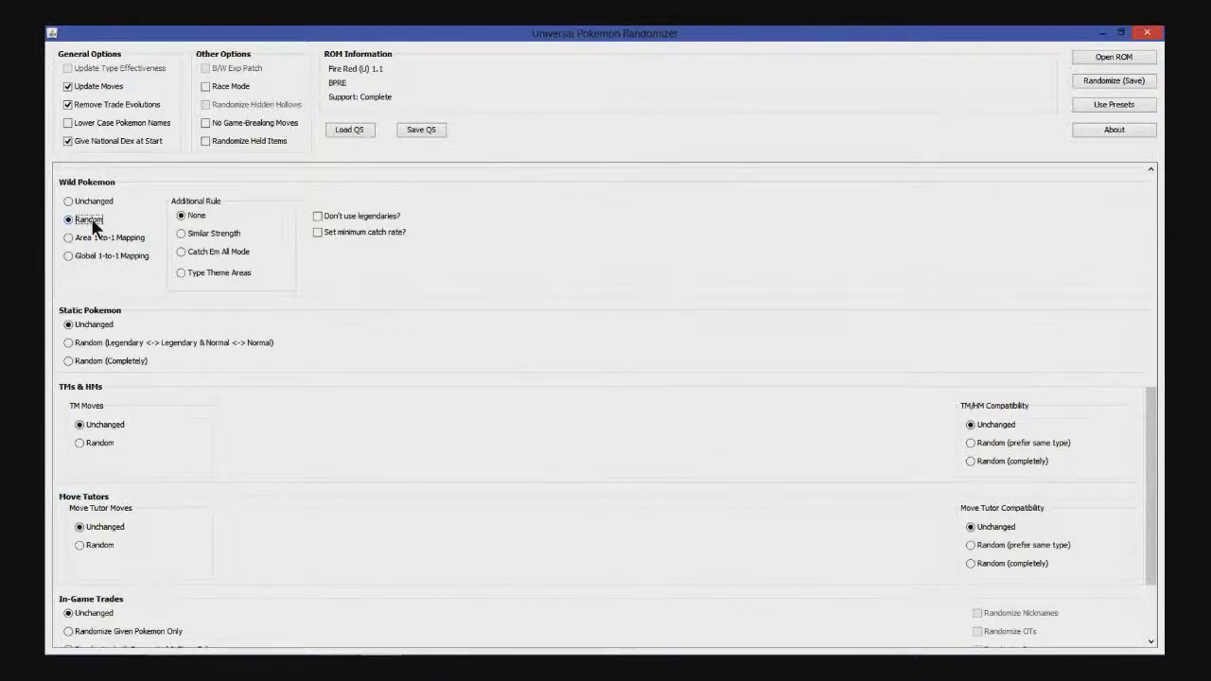
pyautogui.click(316, 233)
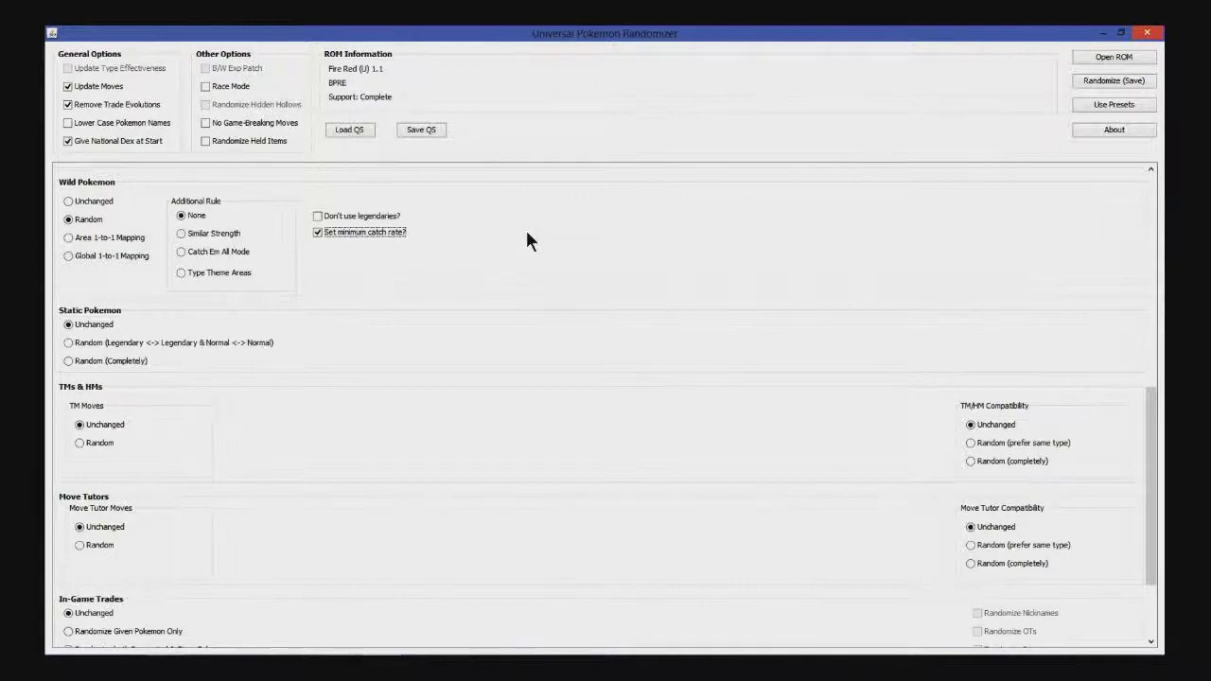
pyautogui.moveTo(373, 230)
# Step: Randomize static Pokemon as Legendary <-> Legendary & Normal <-> Normal, and set Move Tutor moves to Random with compatibility Random (prefer same type)
pyautogui.moveTo(1148, 416); pyautogui.dragTo(1149, 503)
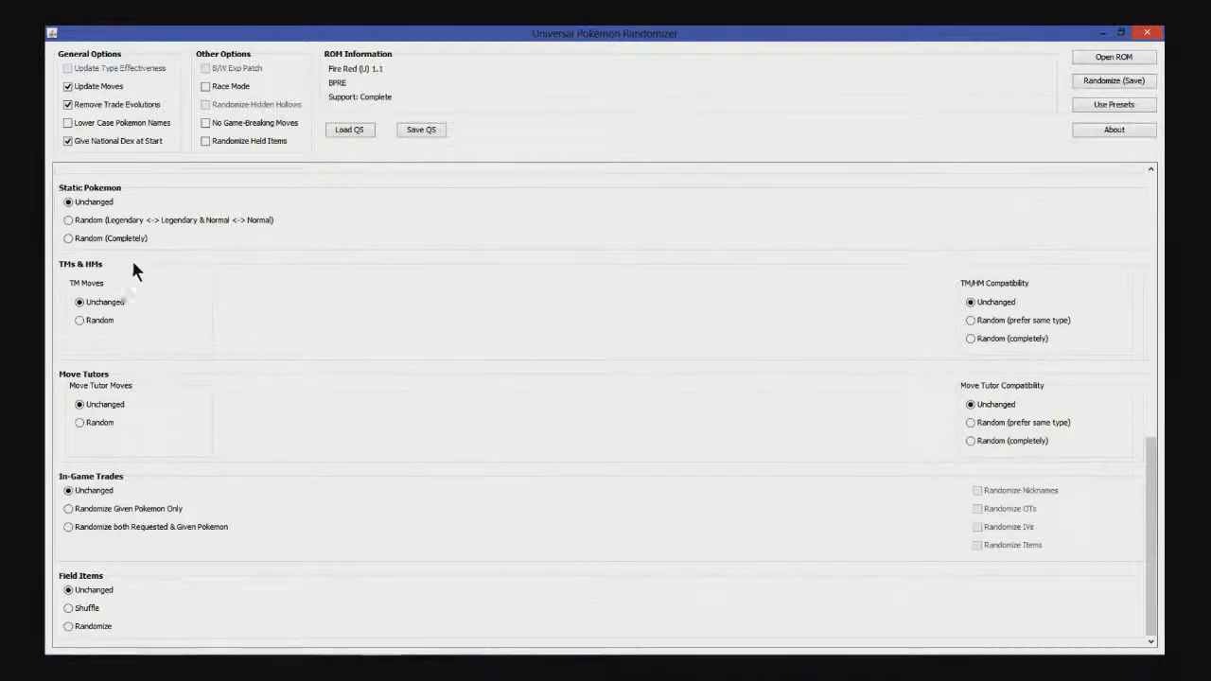
pyautogui.click(69, 221)
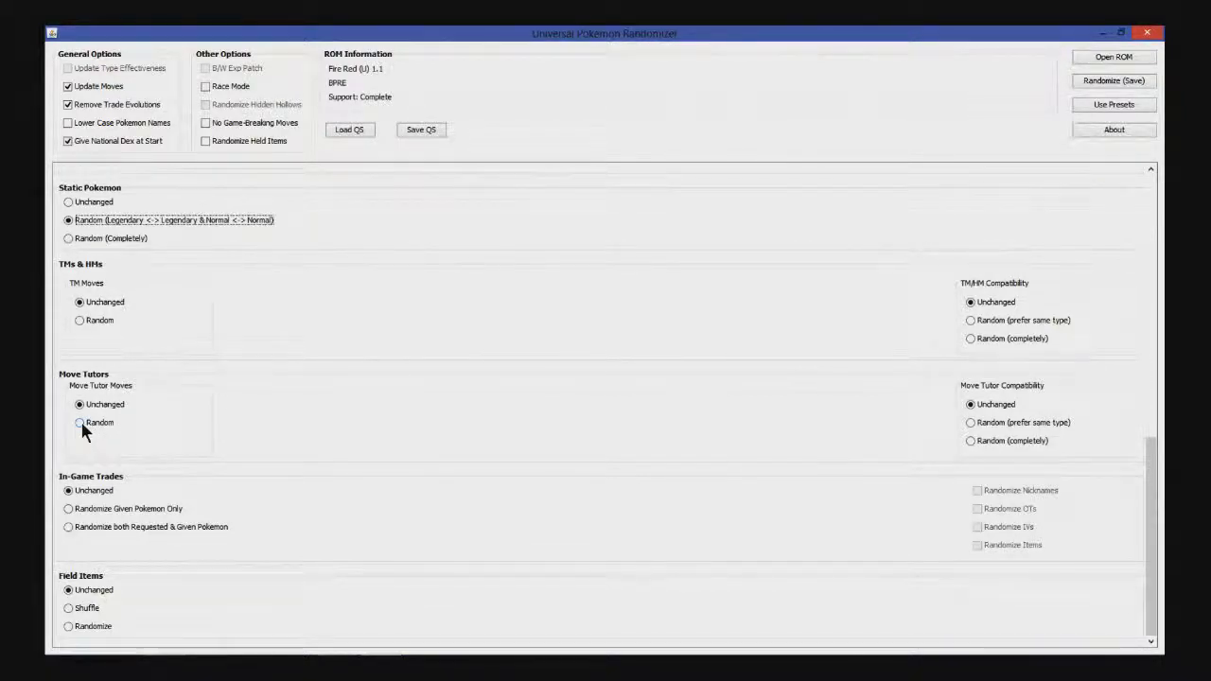
pyautogui.moveTo(81, 425)
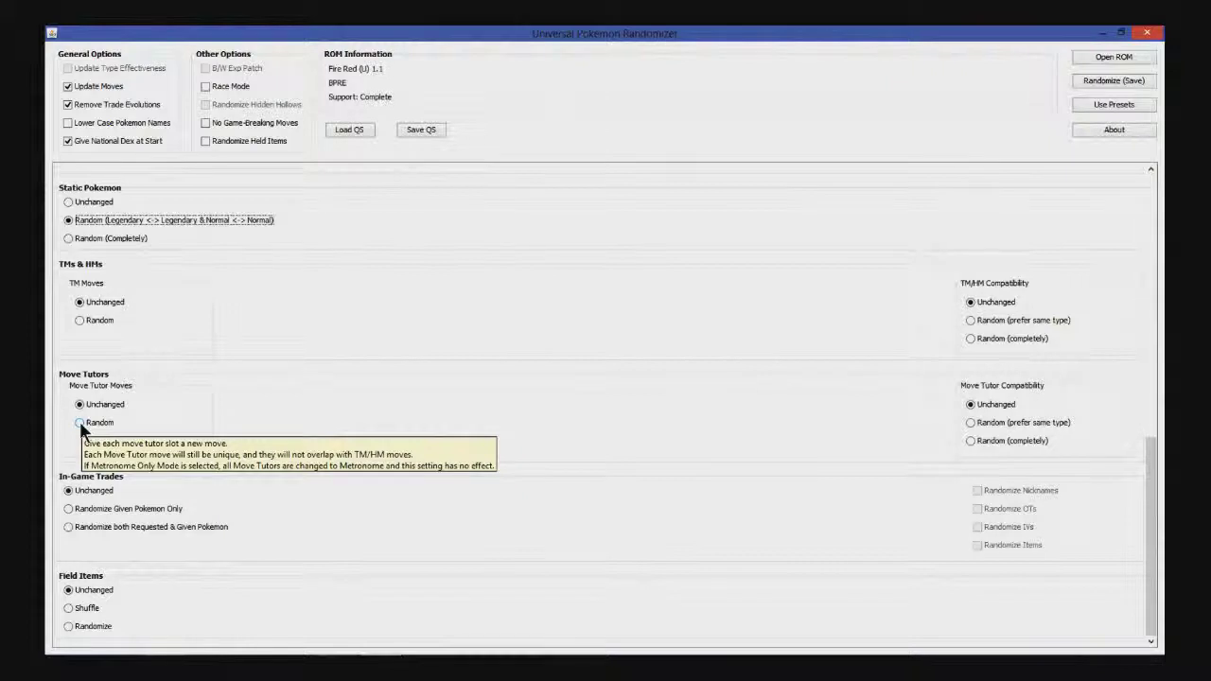
pyautogui.click(81, 425)
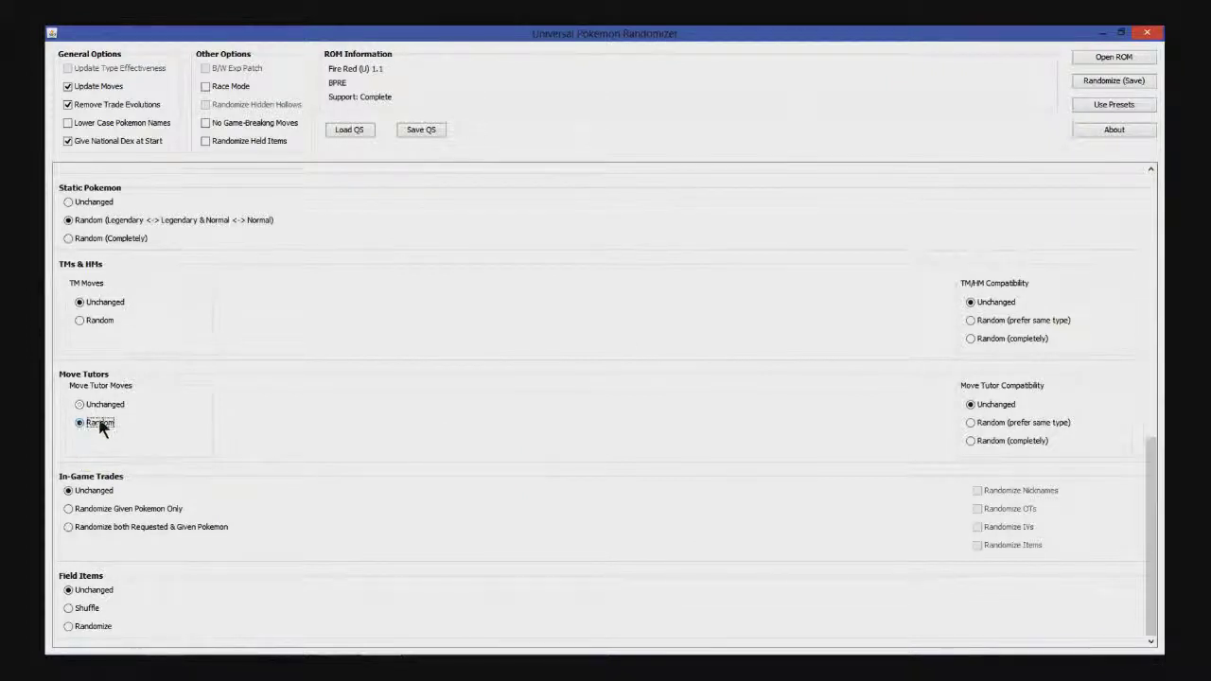
pyautogui.click(971, 423)
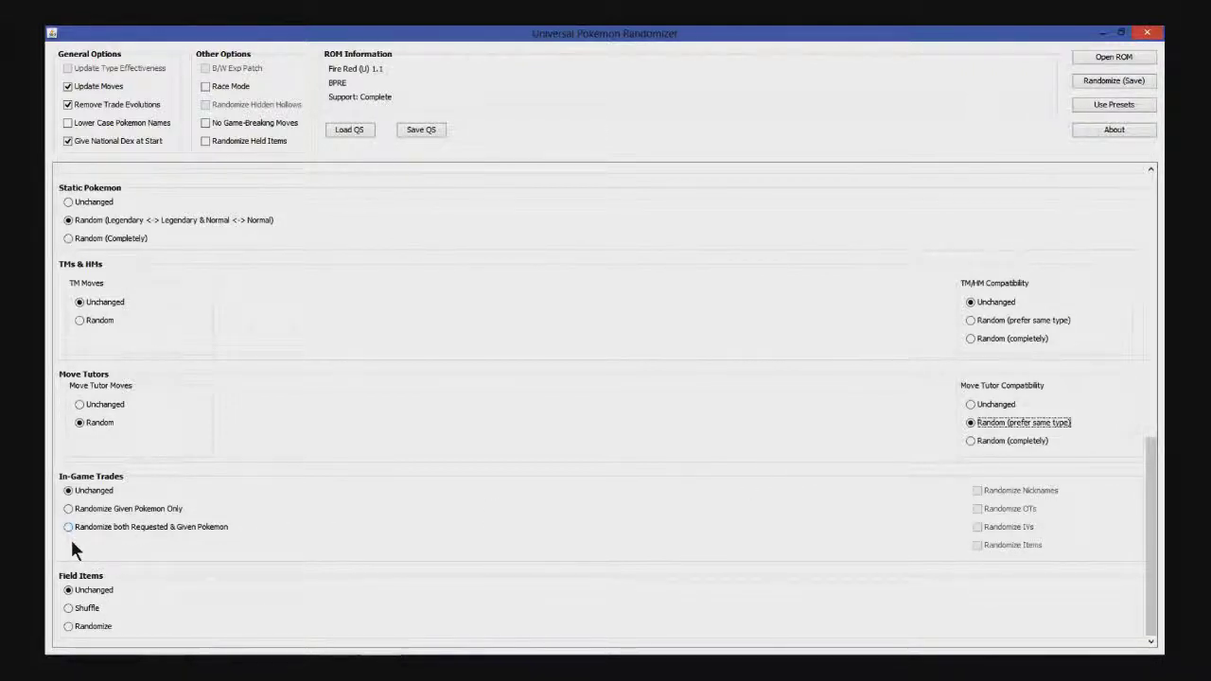
# Step: Set in-game trades to Randomize Given Pokemon Only with randomized nicknames, IVs and items, and set field items to Randomize
pyautogui.click(63, 508)
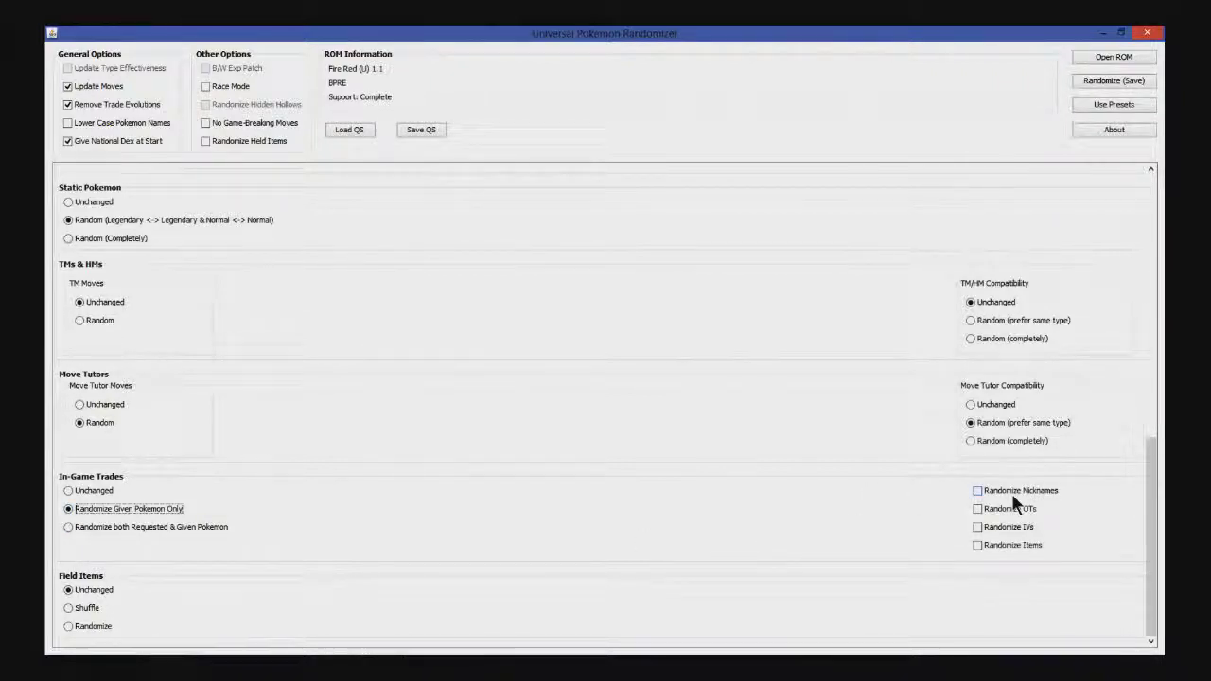
pyautogui.click(982, 496)
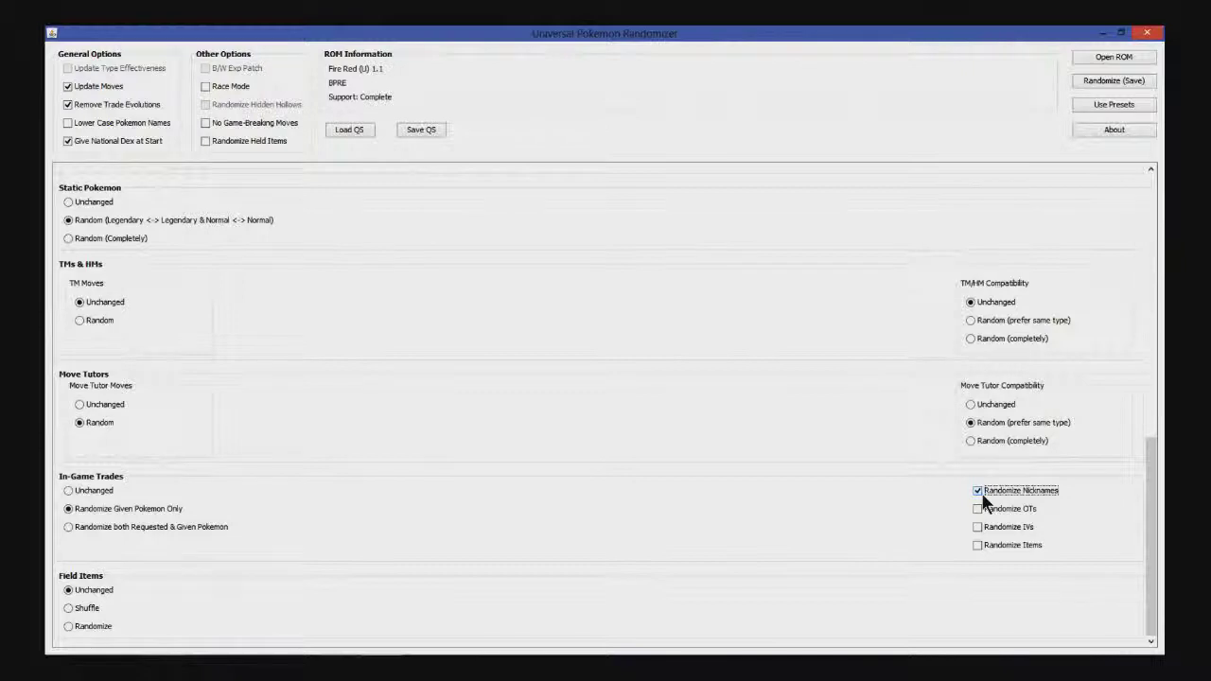
pyautogui.click(982, 531)
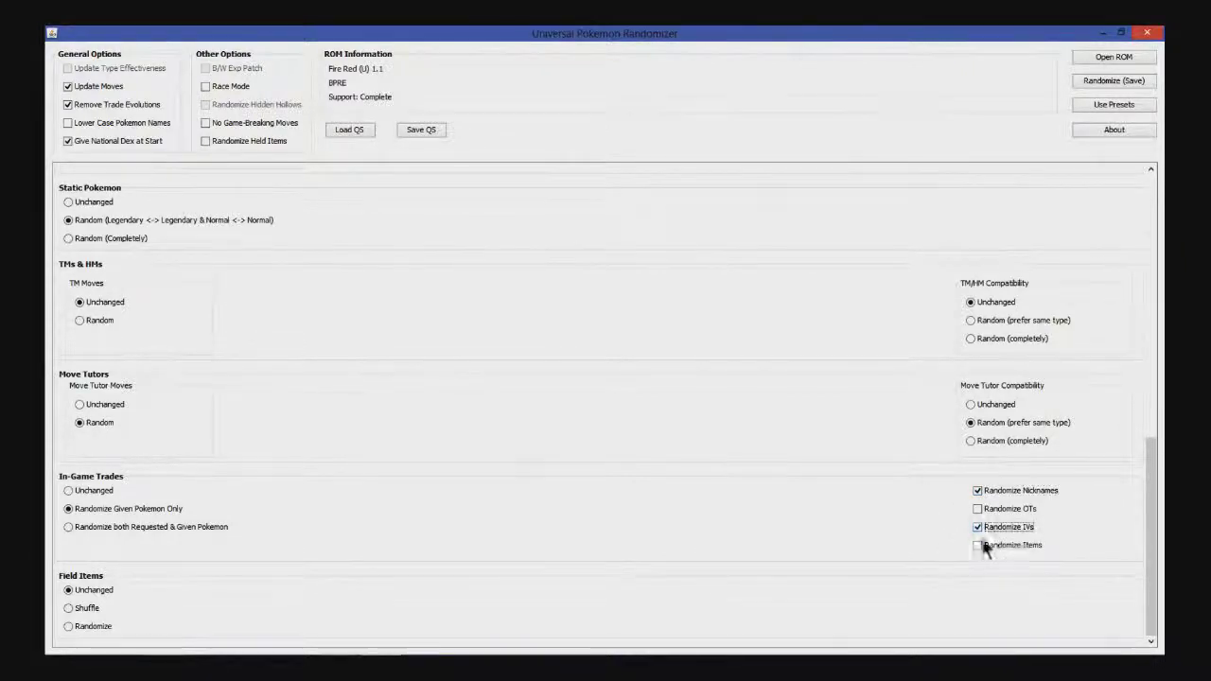
pyautogui.click(981, 544)
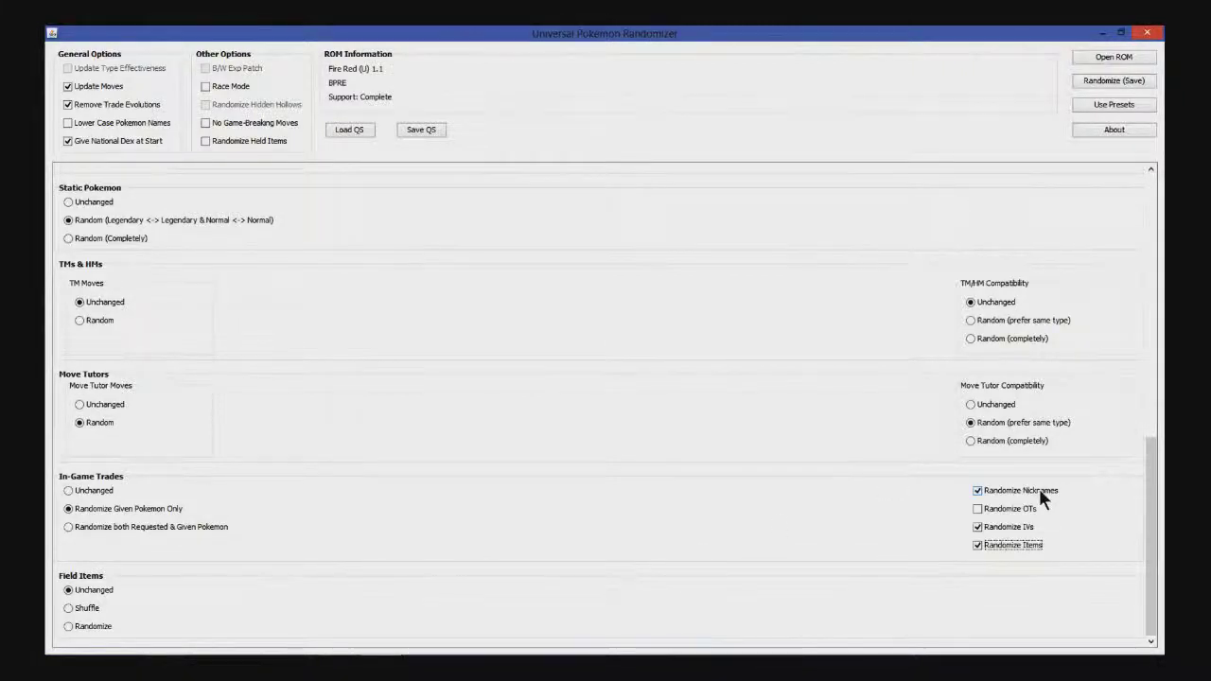
pyautogui.moveTo(1041, 501)
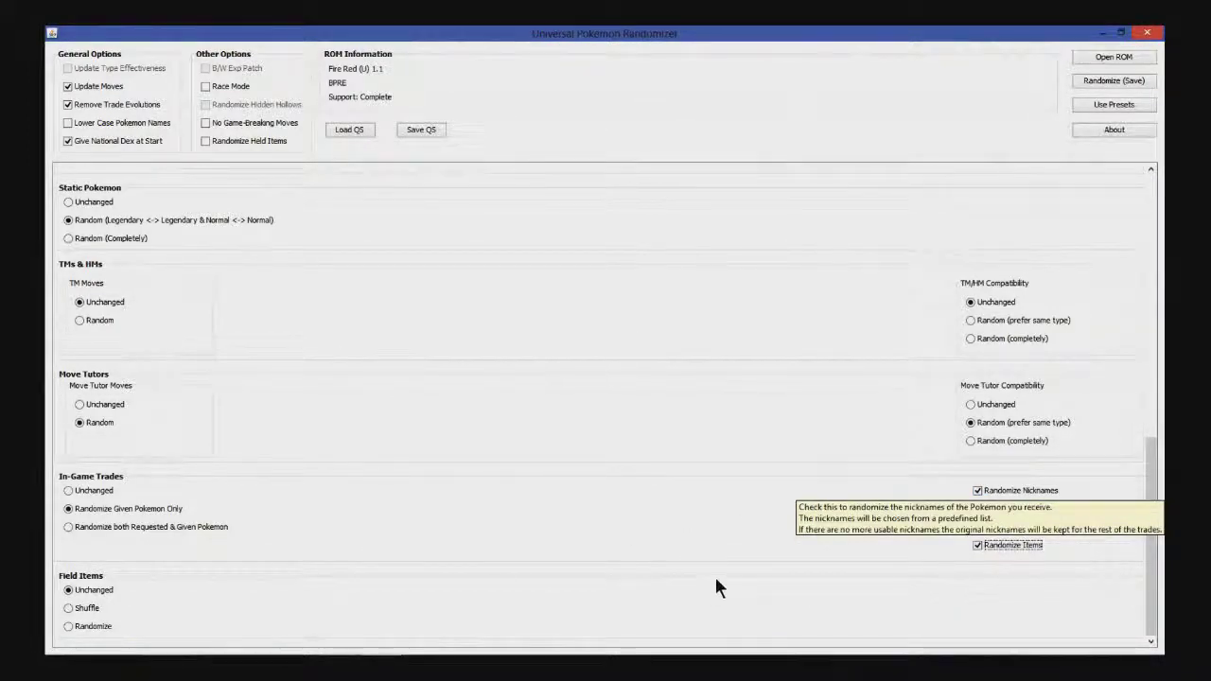
pyautogui.moveTo(993, 545)
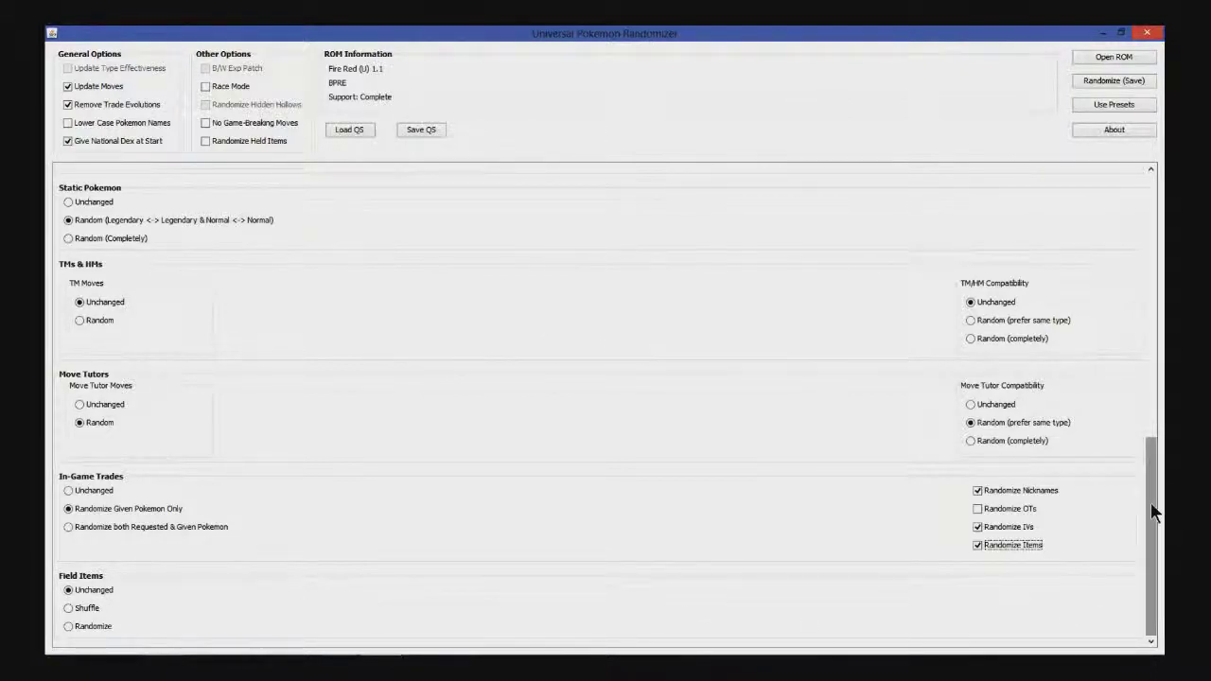
pyautogui.click(68, 626)
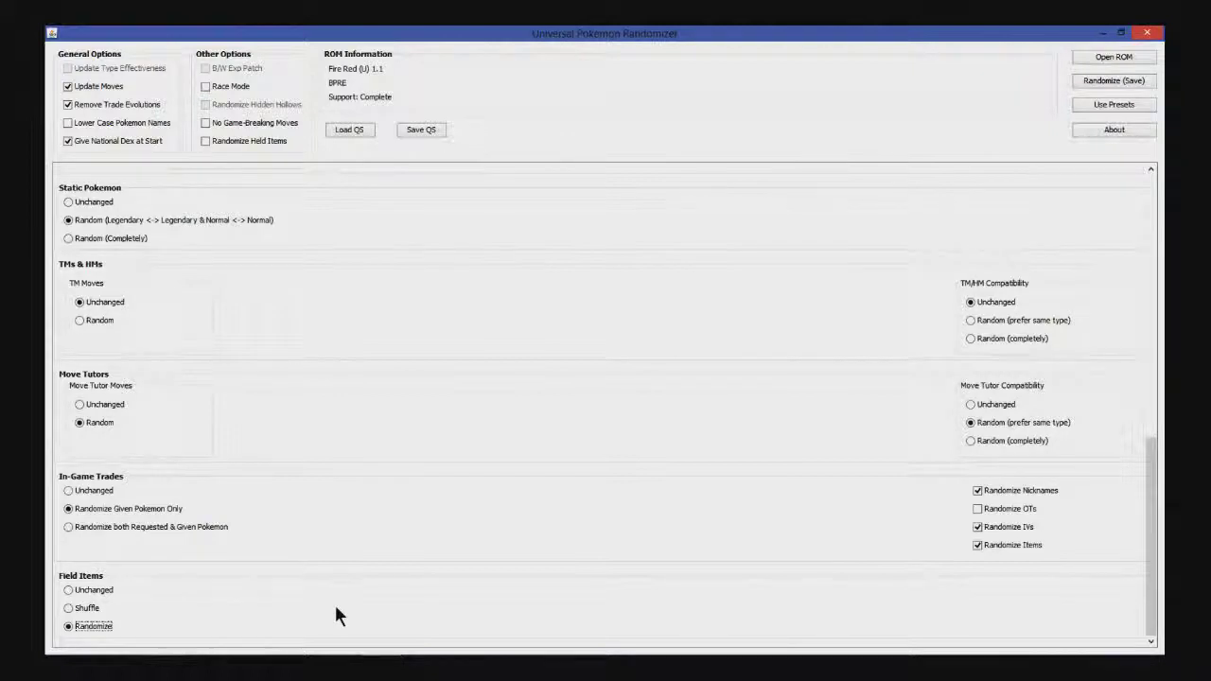
pyautogui.moveTo(1143, 525); pyautogui.dragTo(1152, 257)
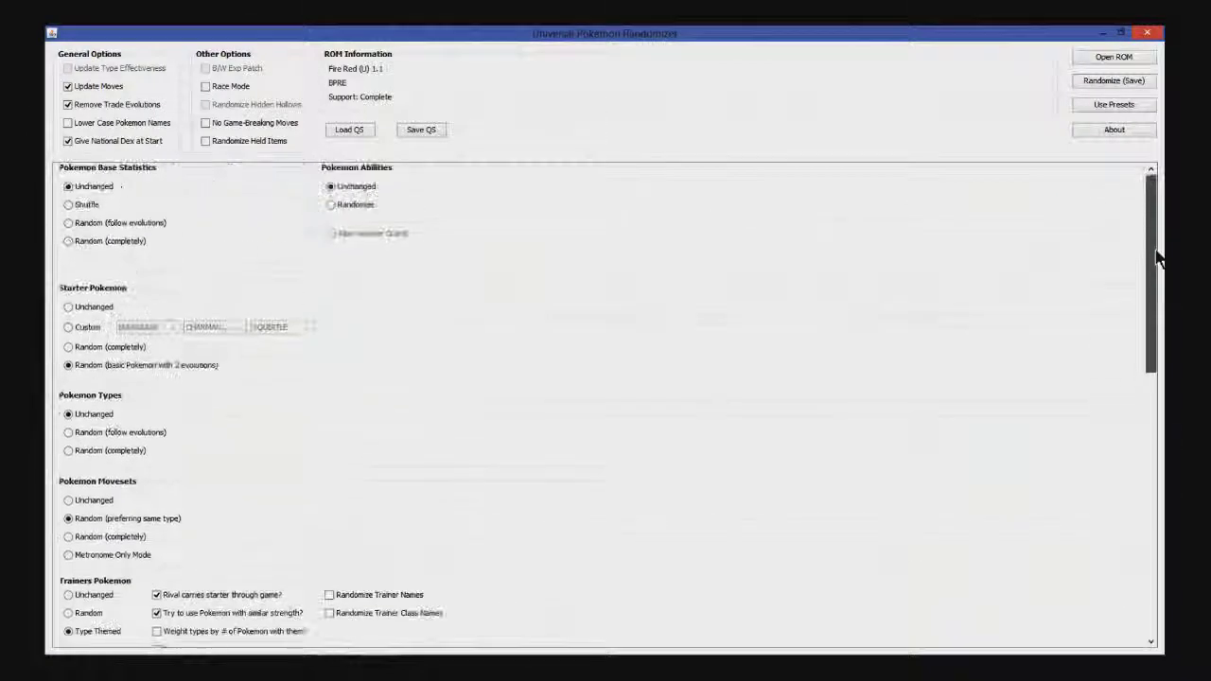
# Step: Enable randomized held items and save the randomized ROM as Randomized Fire Red in the ROMS+Emulators folder
pyautogui.click(207, 139)
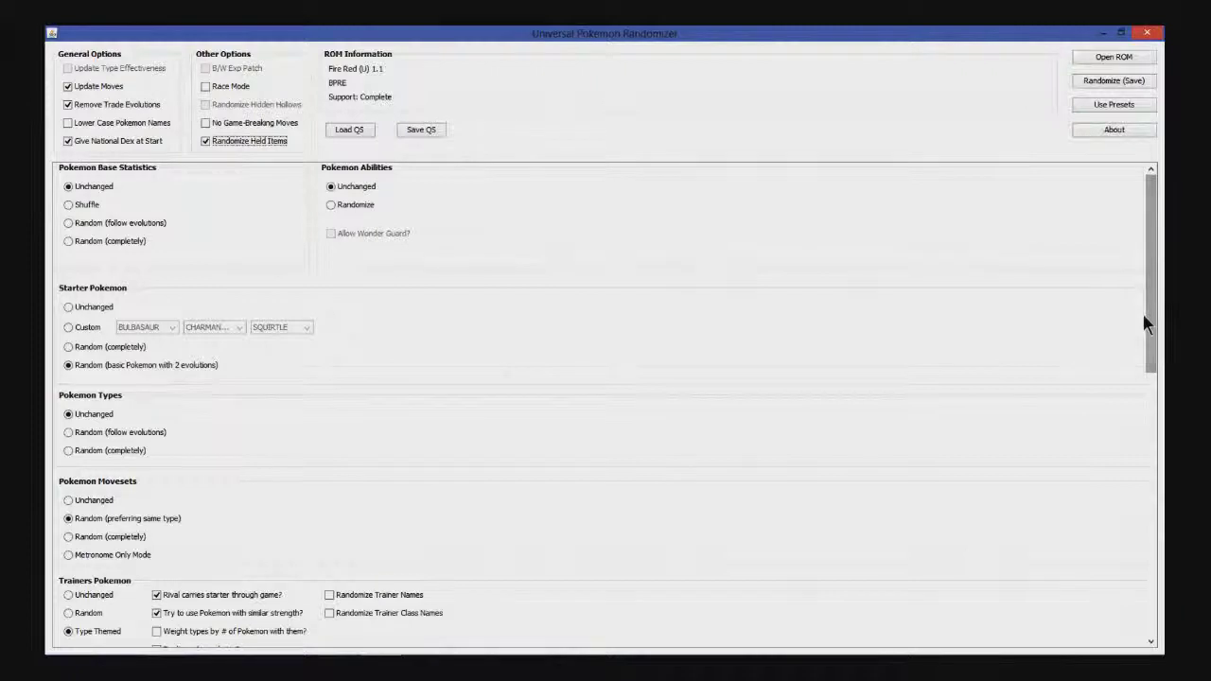
pyautogui.click(1111, 81)
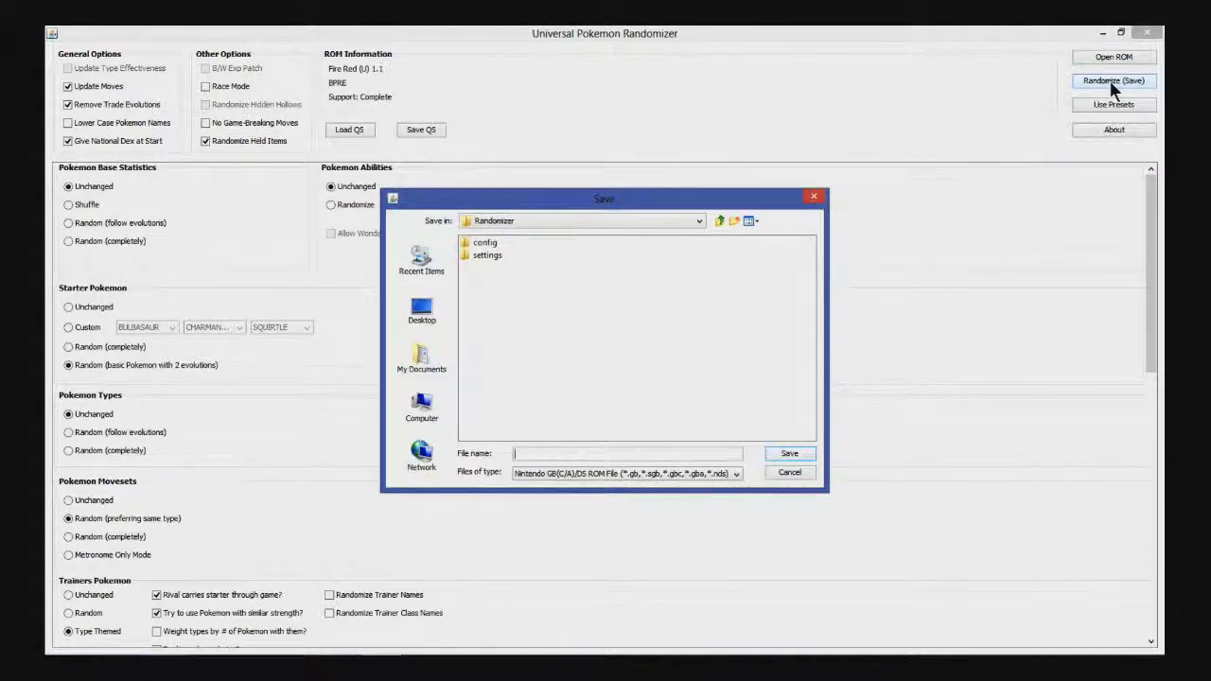
pyautogui.click(719, 221)
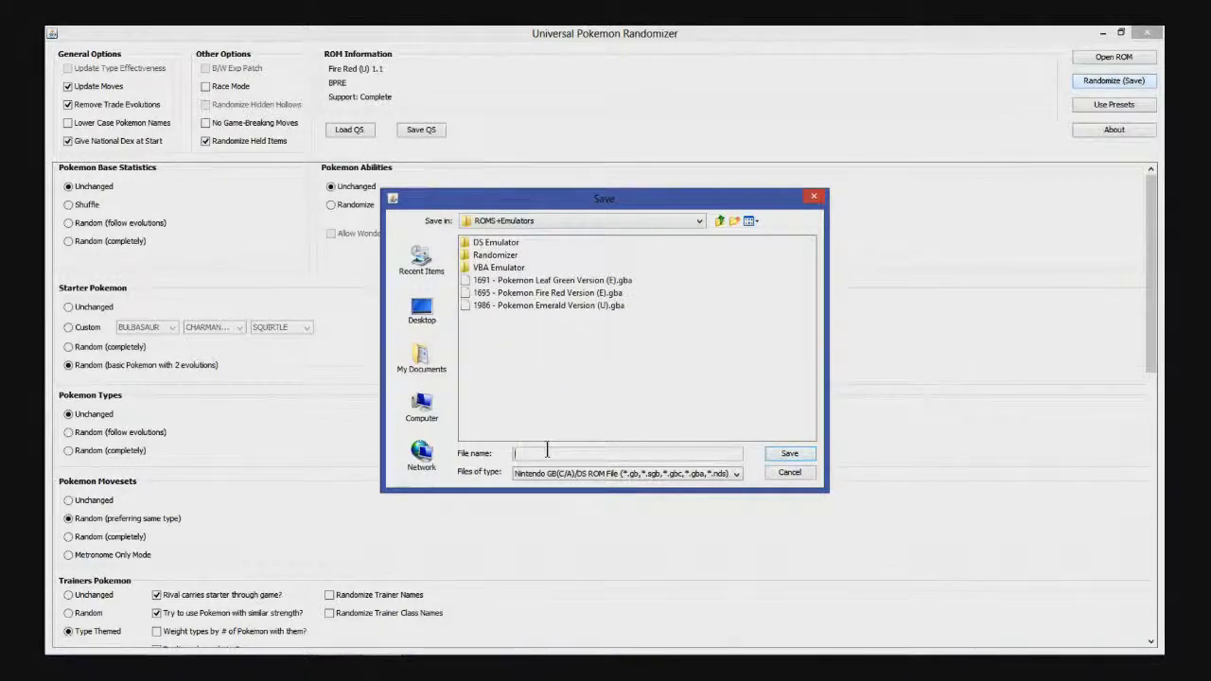
pyautogui.write('Randomized Fire Red')
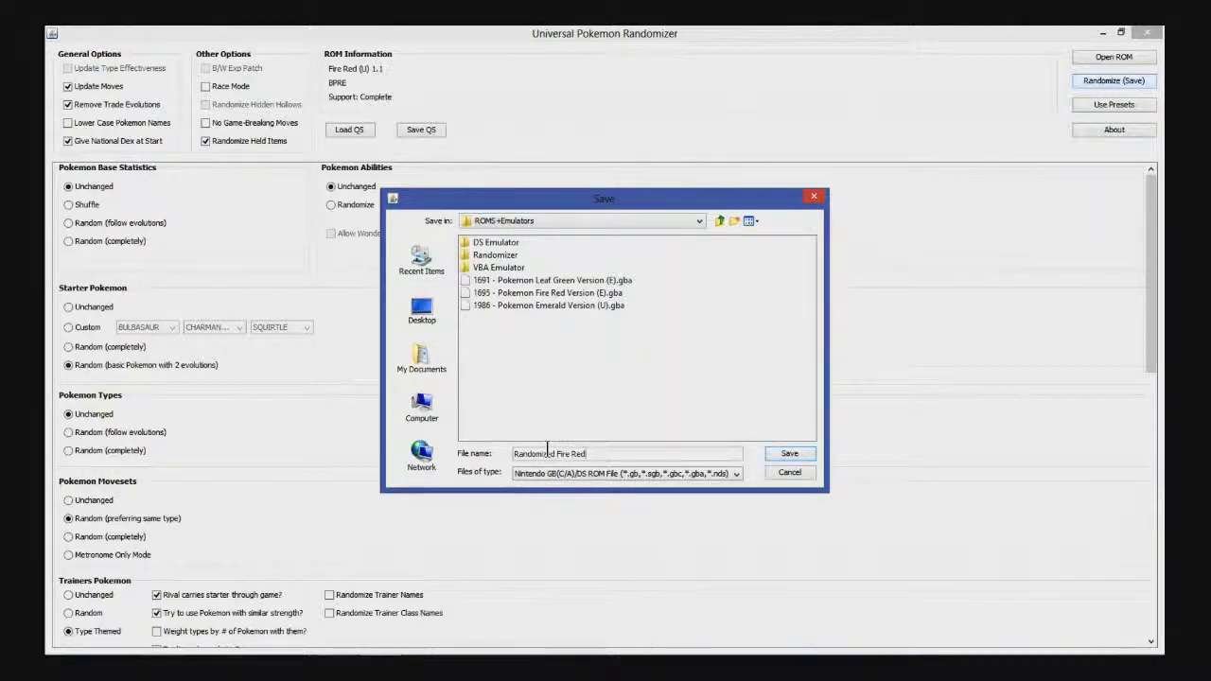
pyautogui.click(780, 456)
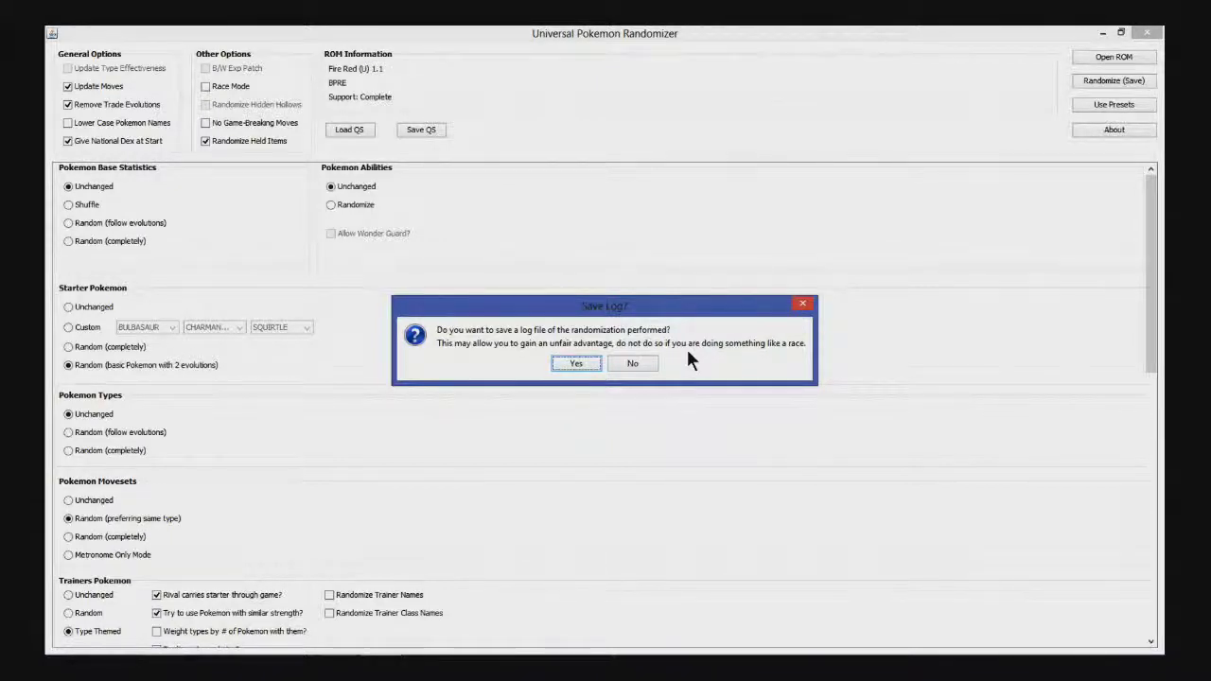
# Step: Finish the randomization without saving a log file and close the randomizer
pyautogui.click(632, 364)
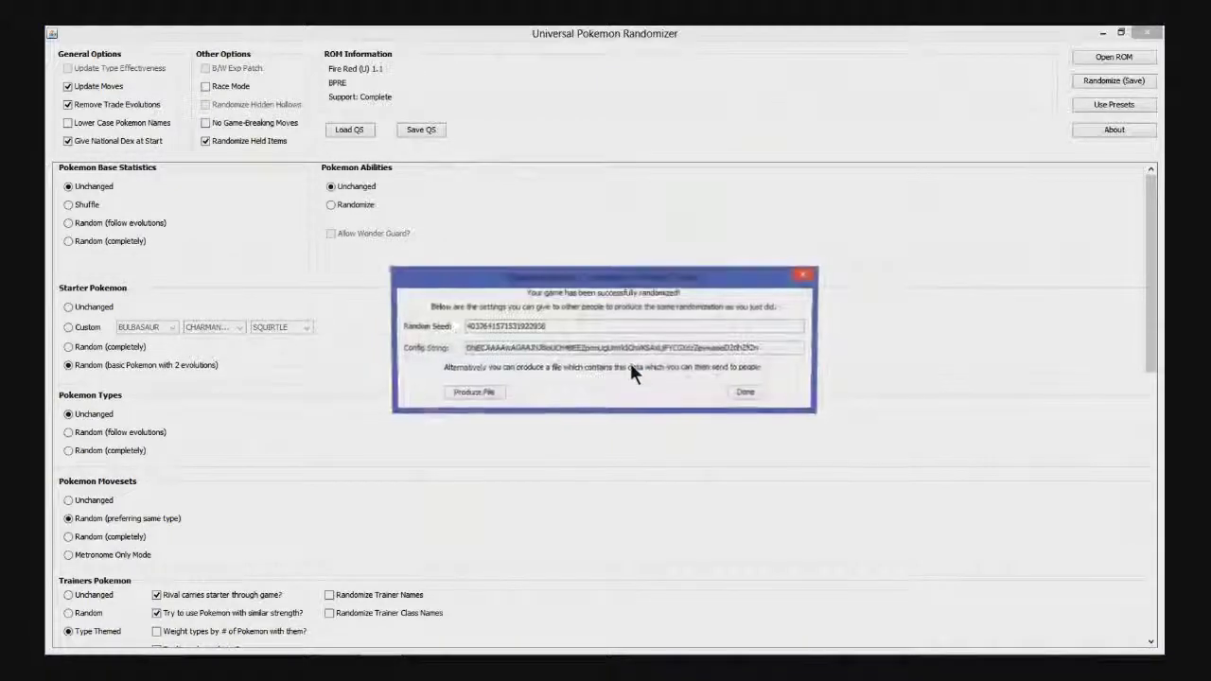
pyautogui.click(747, 394)
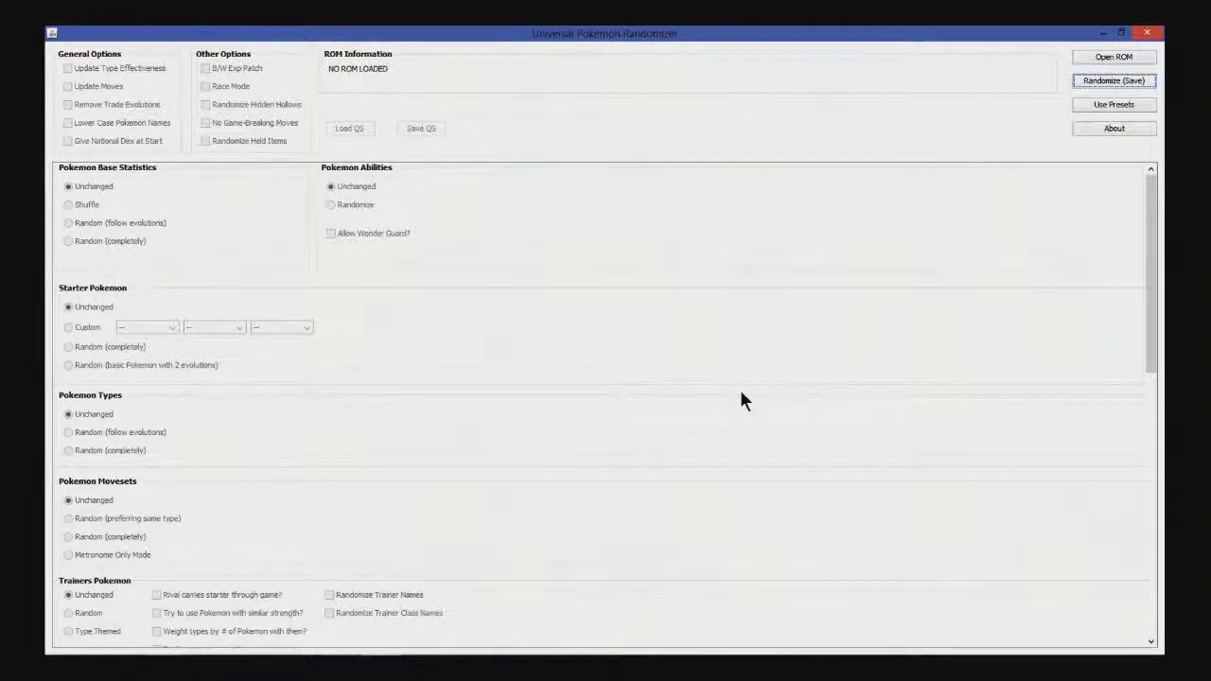
pyautogui.click(1147, 32)
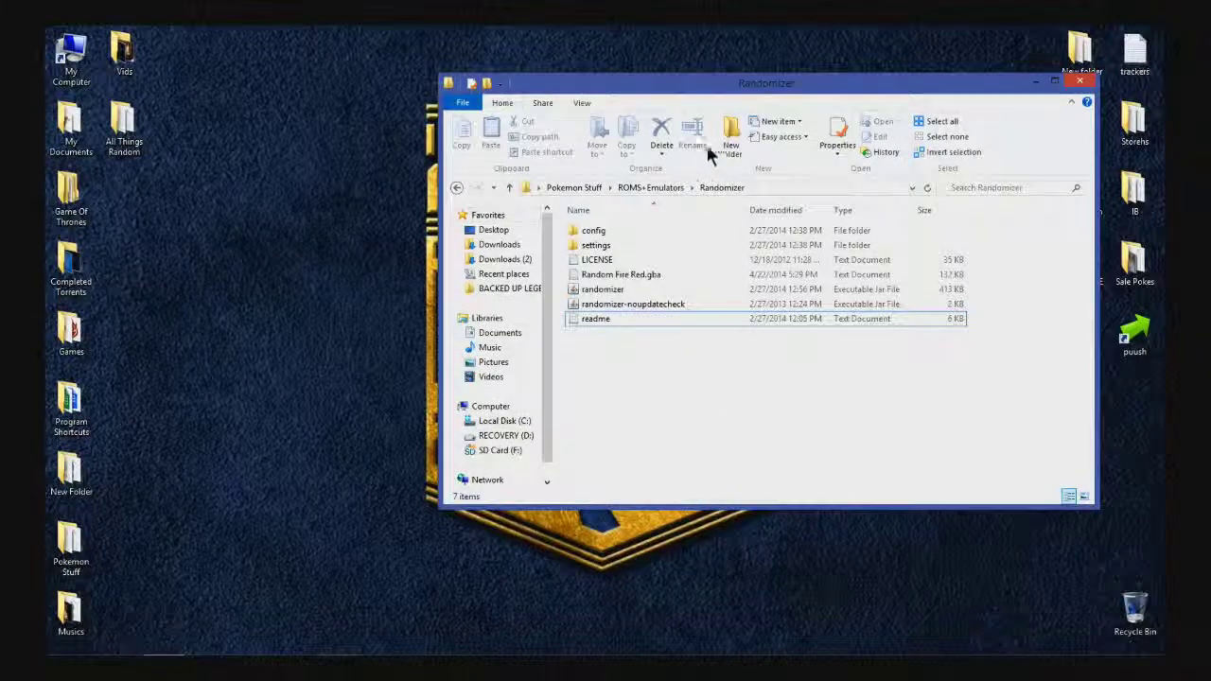
# Step: Return to the ROMS+Emulators folder in File Explorer and check for the Randomized Fire Red.gba file
pyautogui.moveTo(662, 83); pyautogui.dragTo(469, 122)
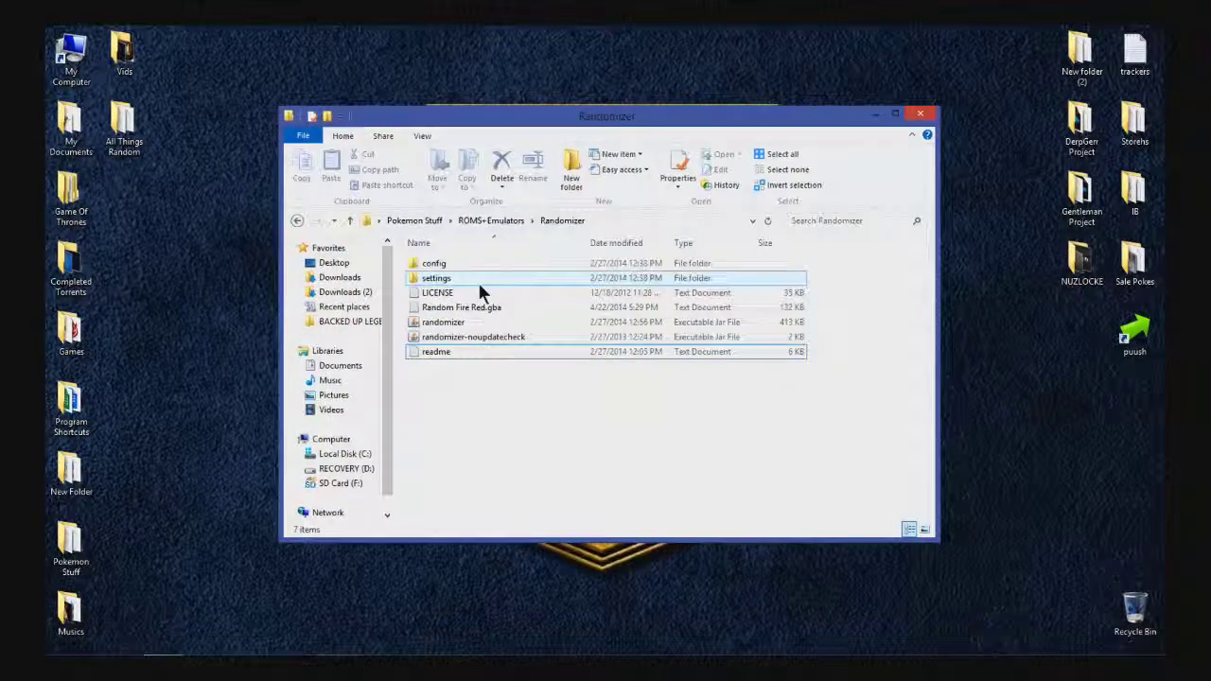
pyautogui.click(297, 220)
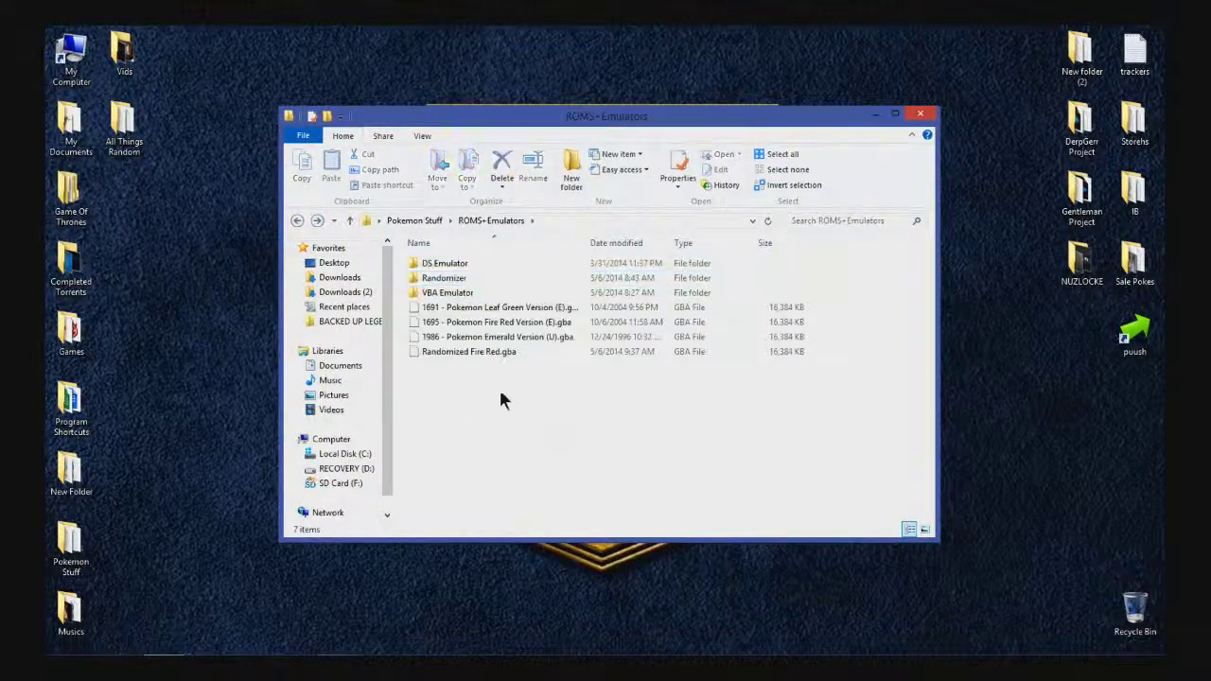
pyautogui.click(441, 352)
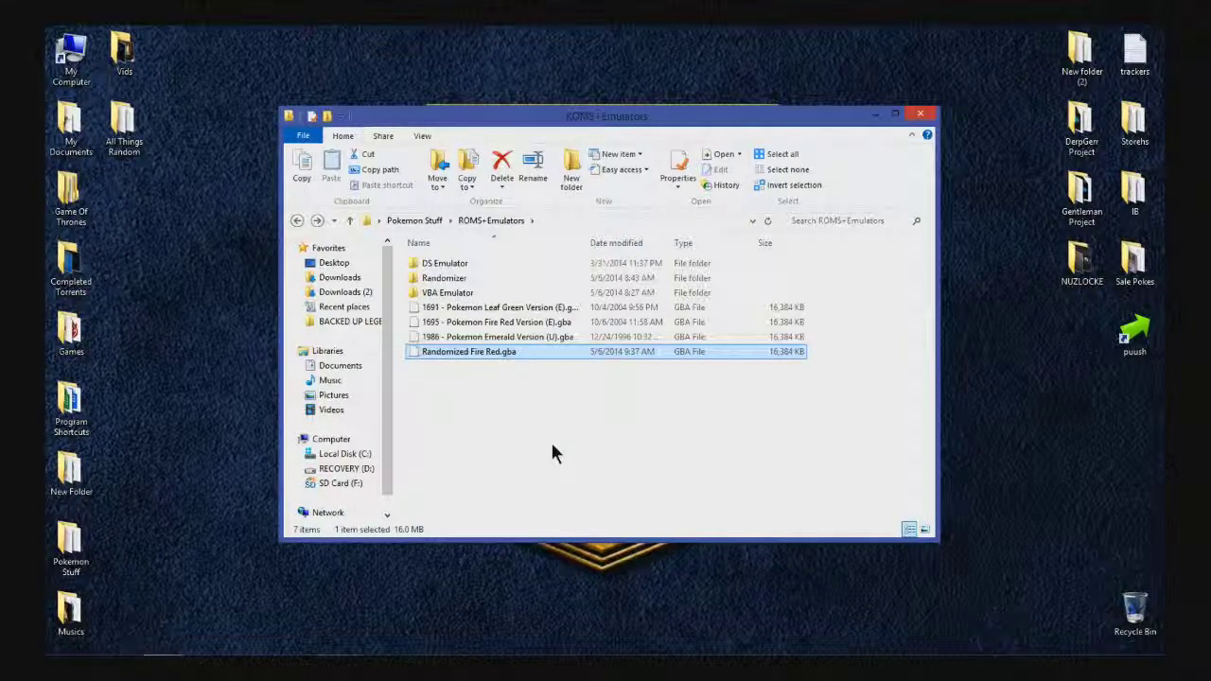
pyautogui.click(553, 454)
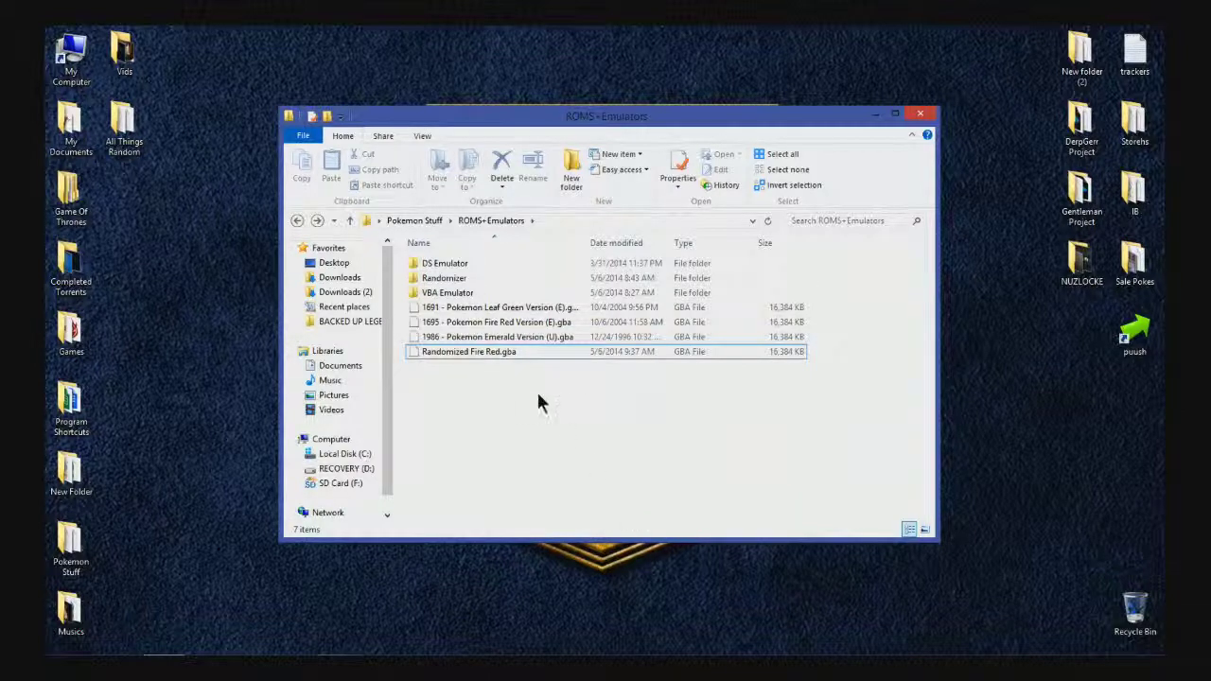